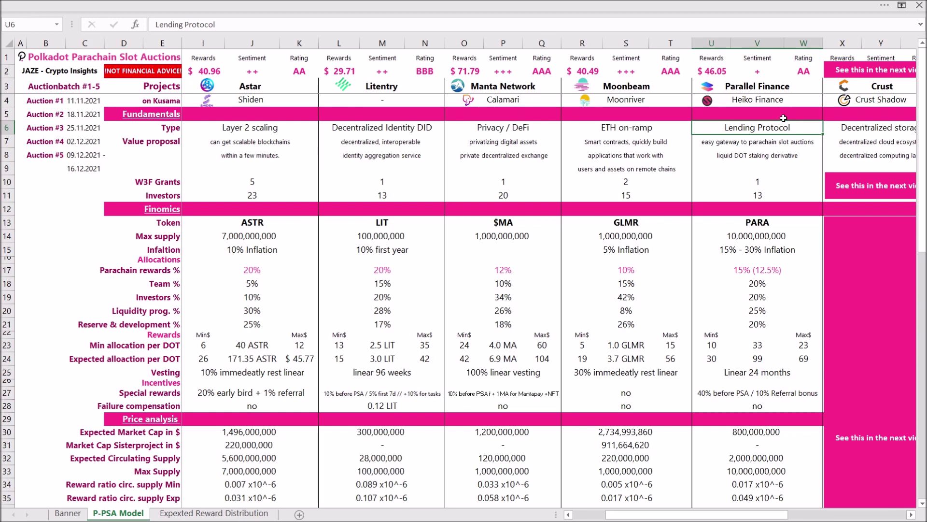
Review Parallel Finance's value proposition, W3F grants and investor count in the Fundamentals section.
key(Down)
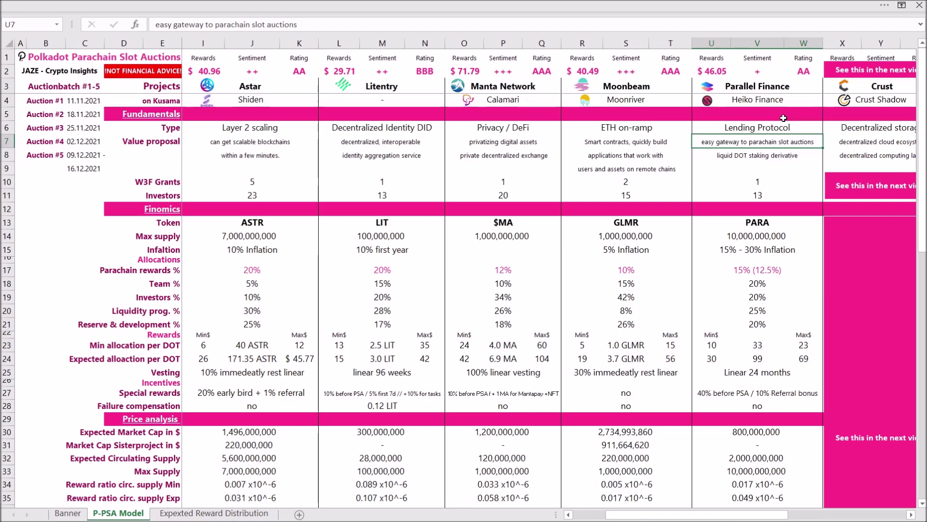
key(Down)
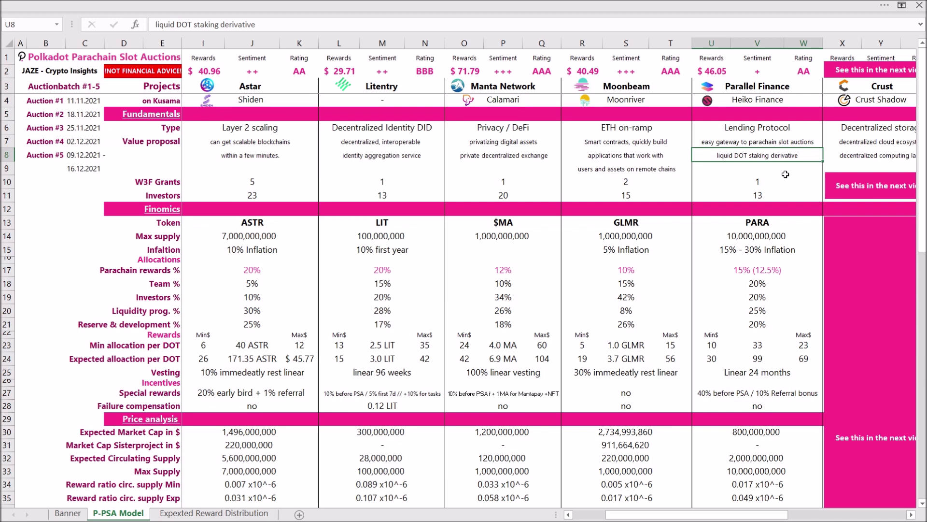
click(783, 178)
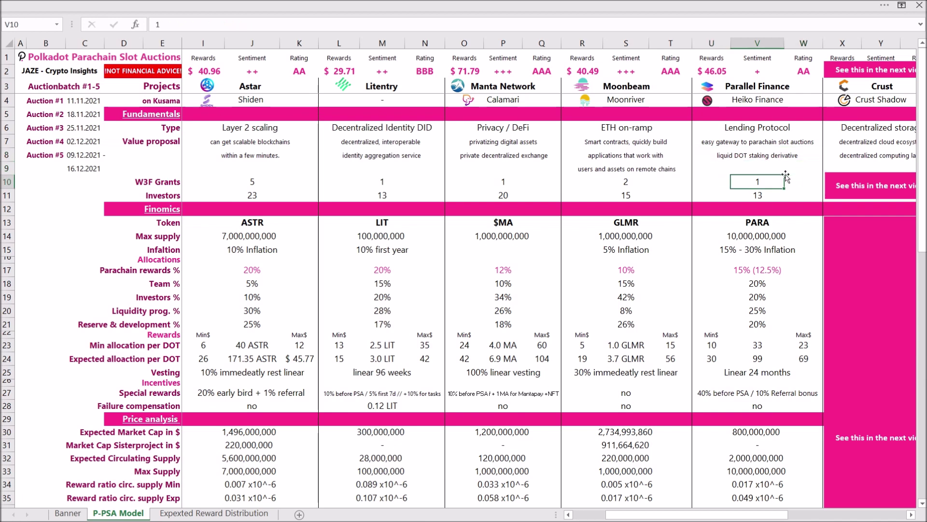
key(Up)
click(783, 192)
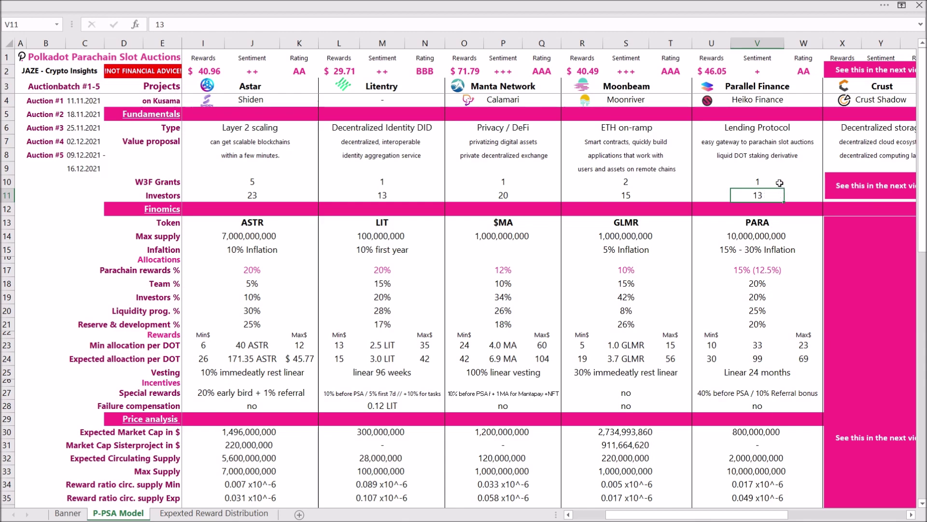
Examine the token, max supply and inflation entries for Parallel Finance in the Finomics section.
key(Down)
key(Down)
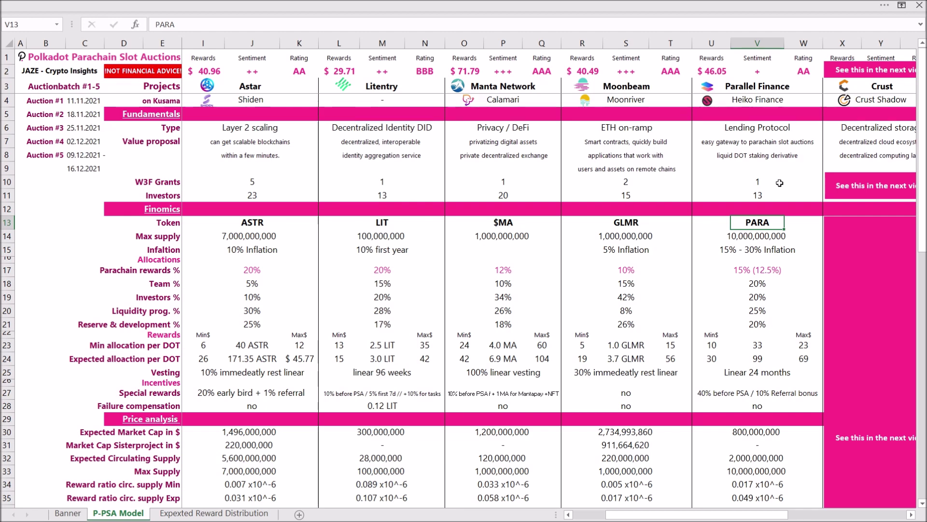
key(Down)
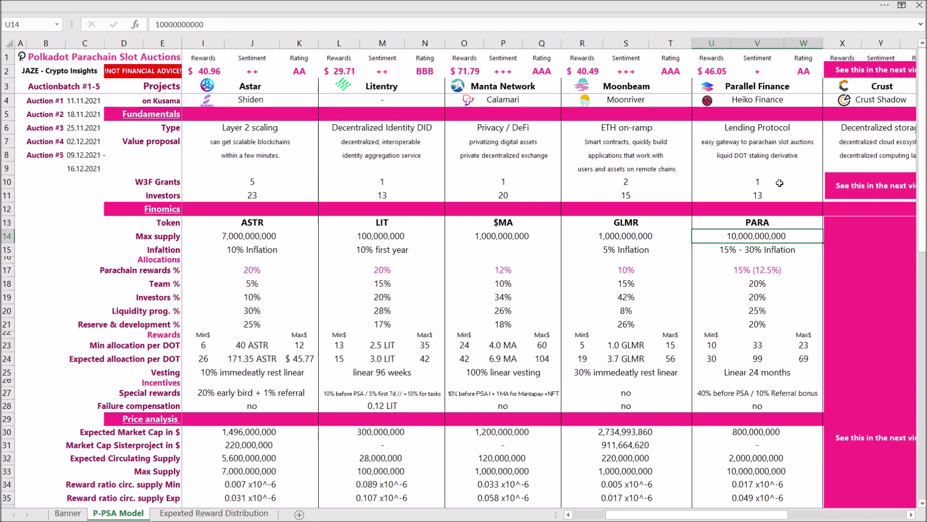
key(Down)
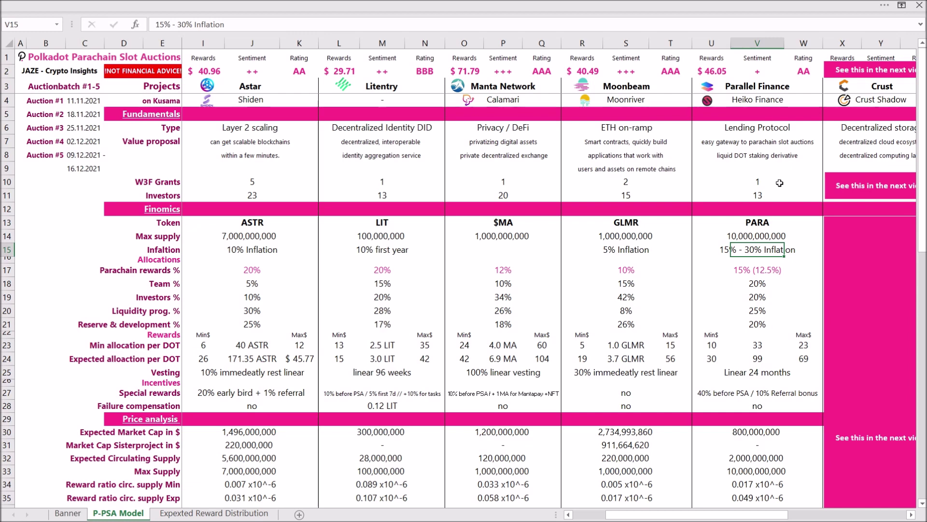
key(Up)
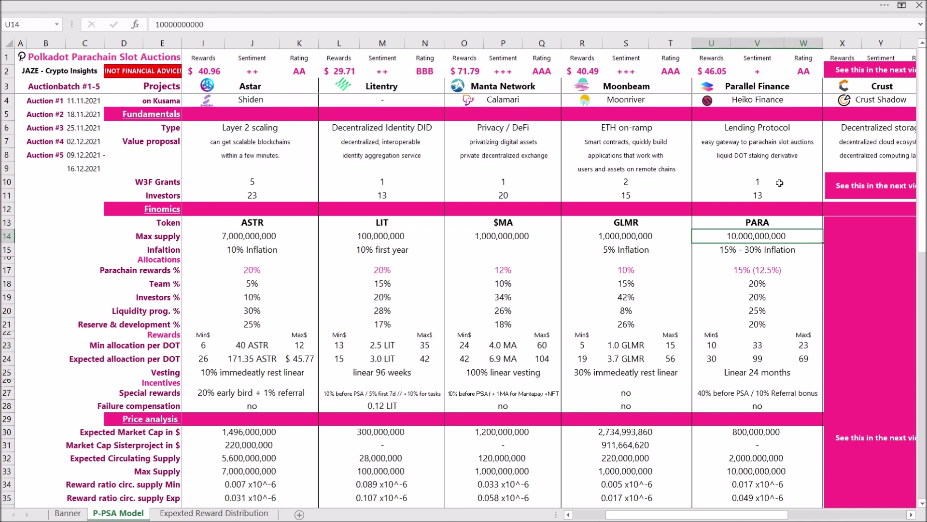
key(Down)
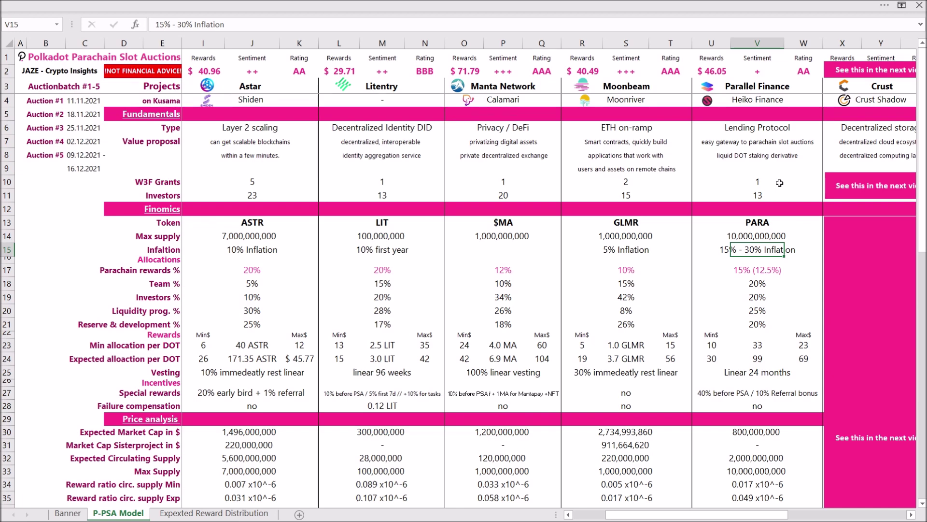
click(720, 250)
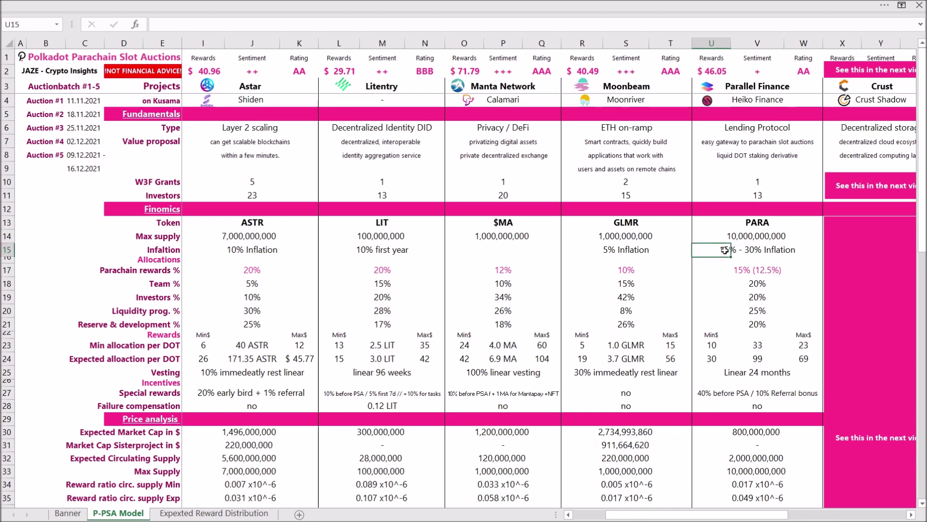
drag(725, 251, 792, 250)
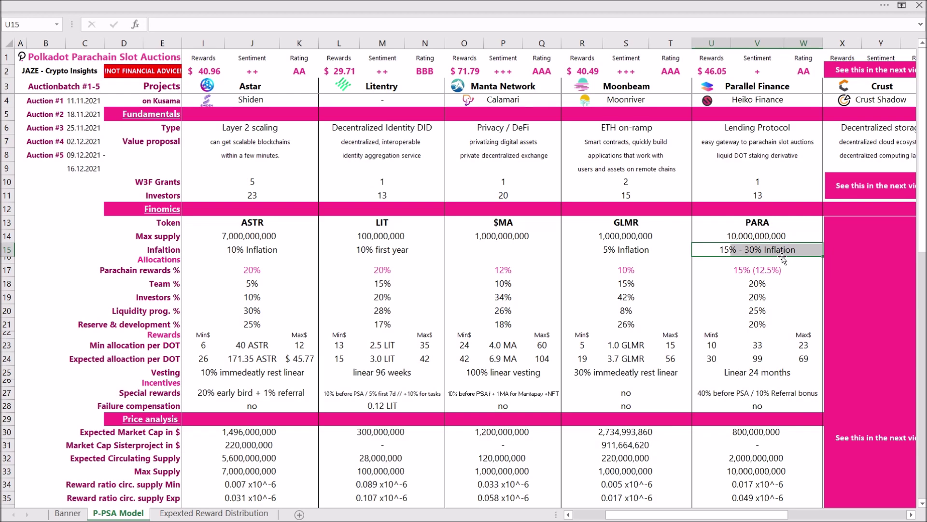
click(742, 232)
drag(753, 249, 793, 252)
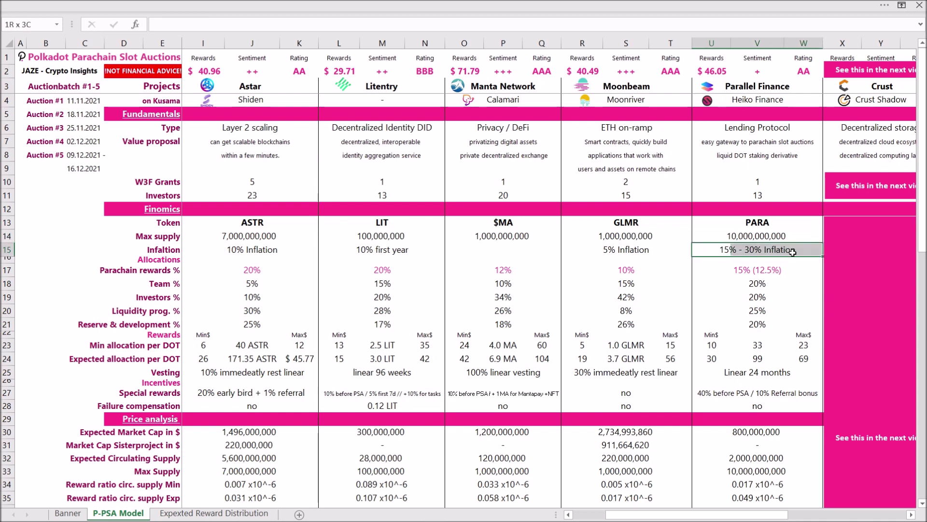
Review Parallel Finance's parachain rewards share and compare its team allocation with those of Astar, Litentry, Manta Network and Moonbeam.
click(774, 261)
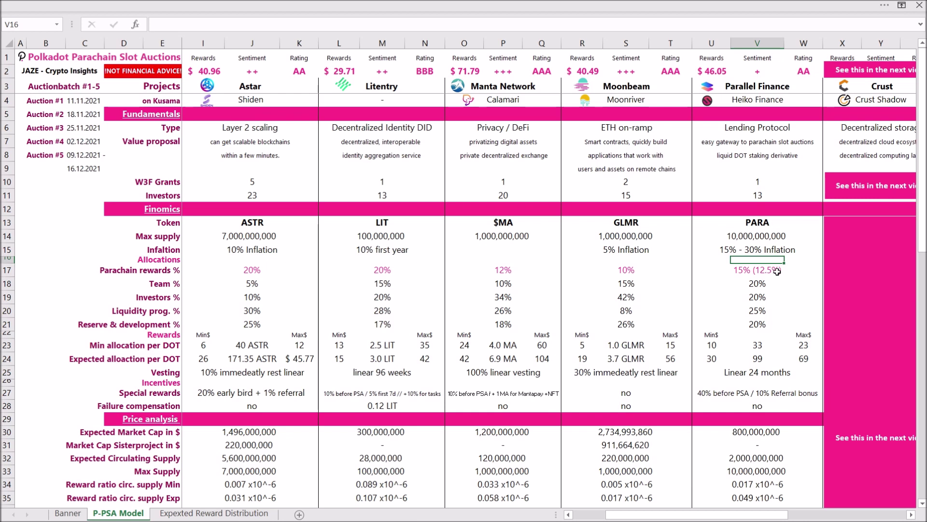
click(777, 271)
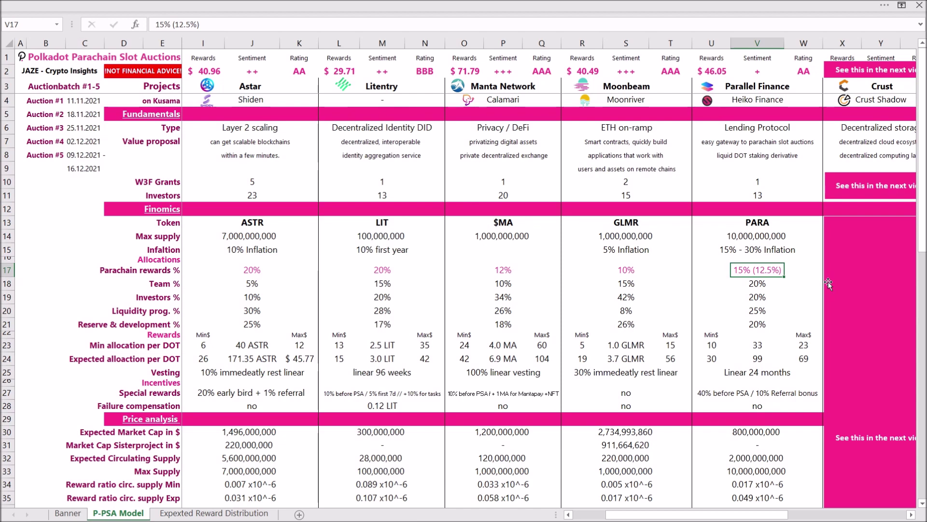
key(Down)
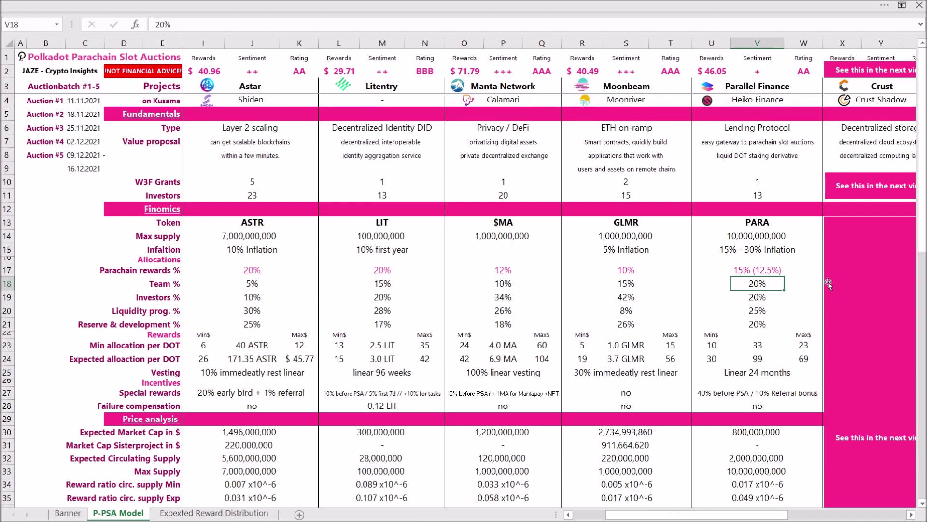
drag(278, 288, 632, 284)
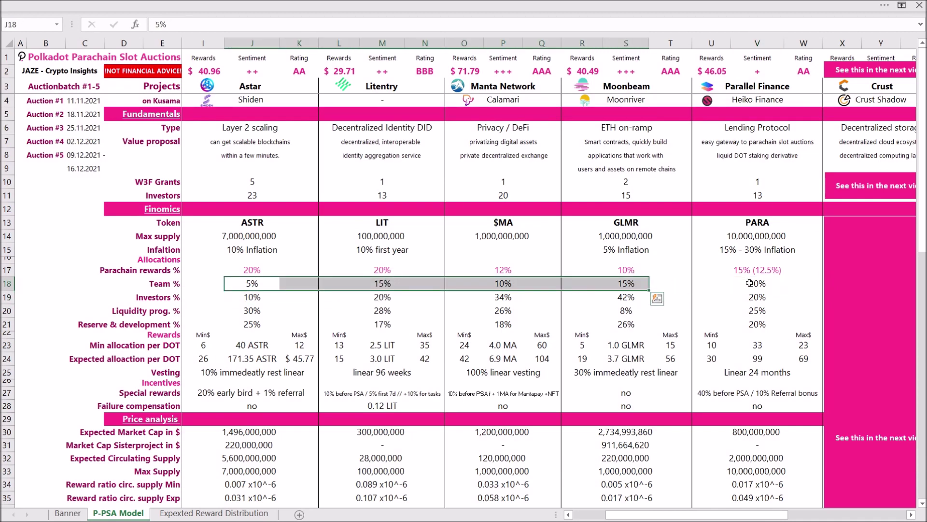
click(747, 283)
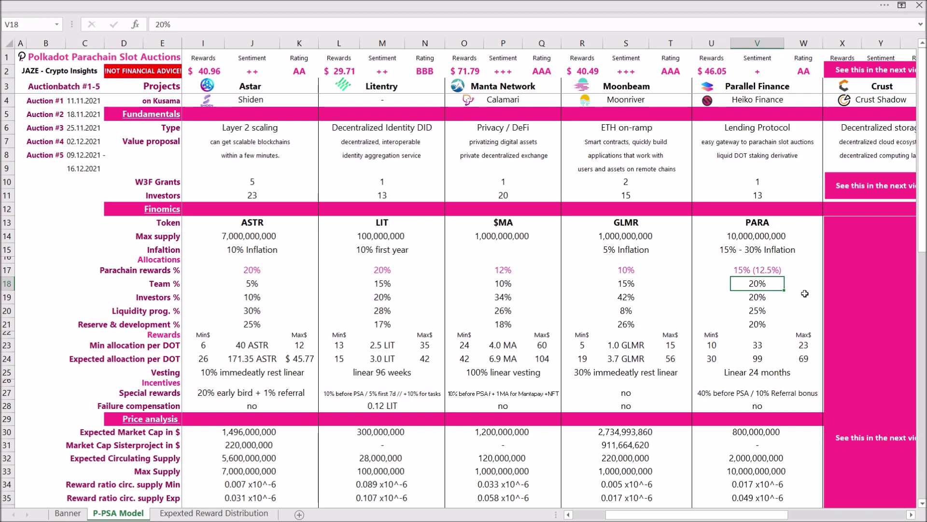
Review Parallel Finance's investor, liquidity program and reserve and development allocations against its team and parachain rewards shares.
key(Down)
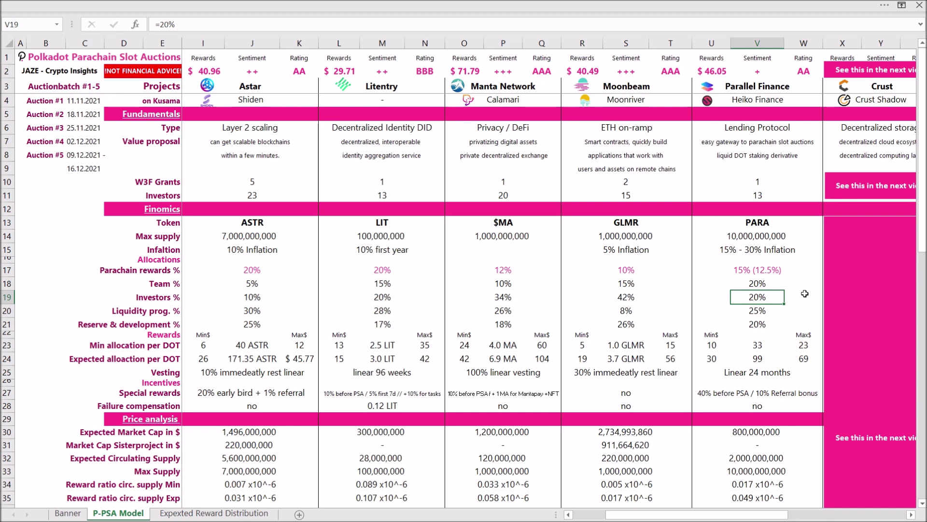
key(Down)
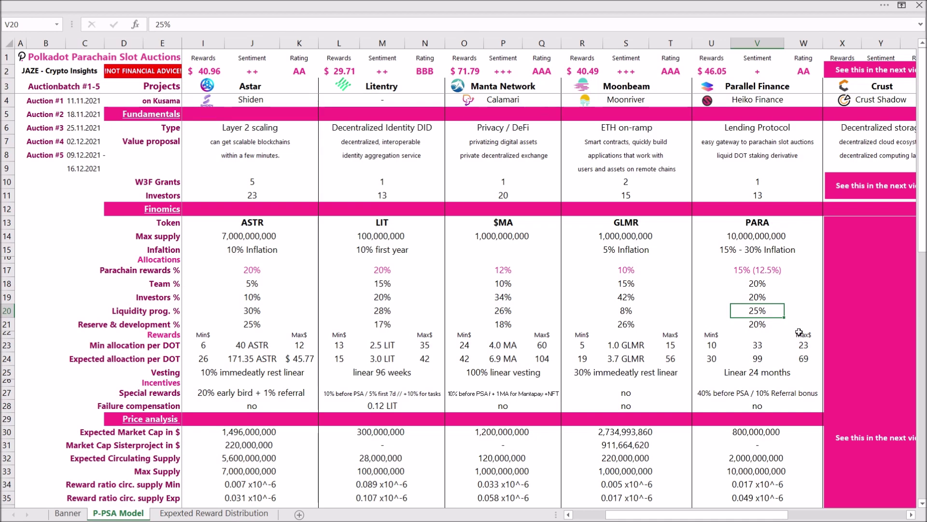
key(Down)
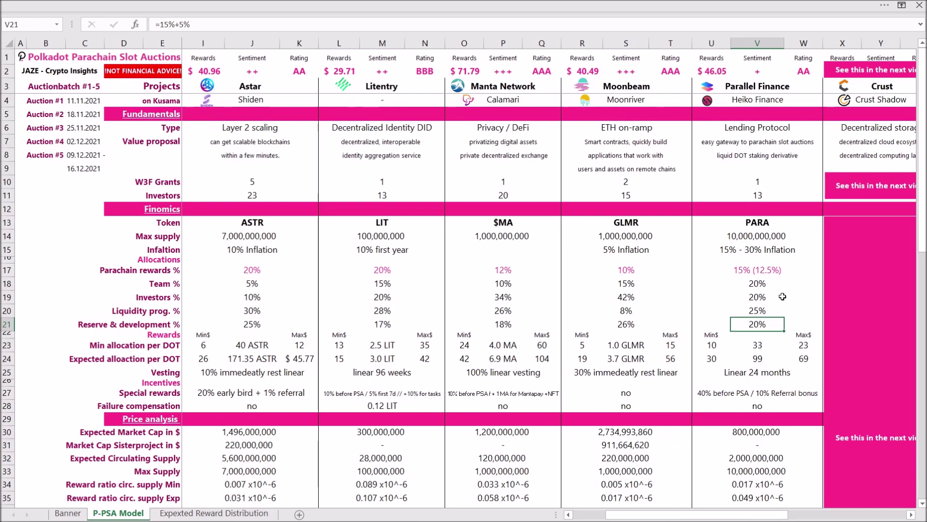
click(759, 285)
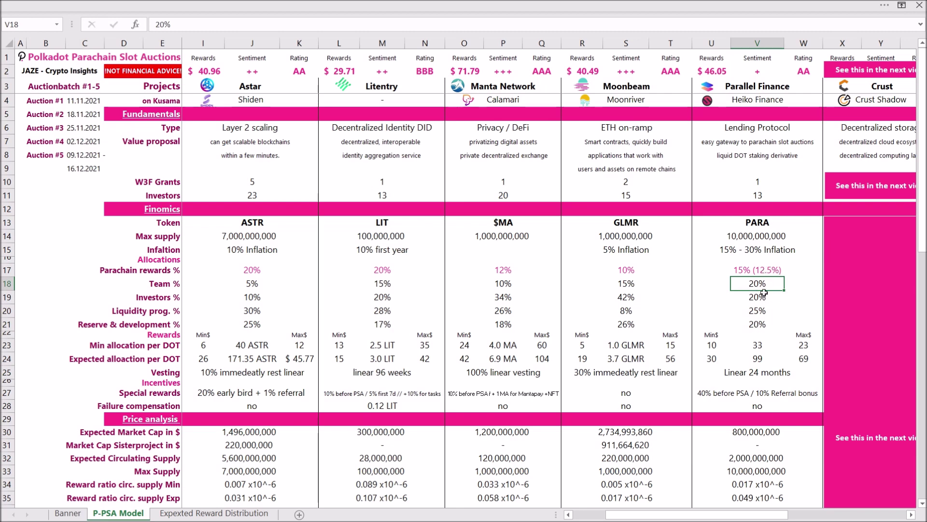
click(765, 275)
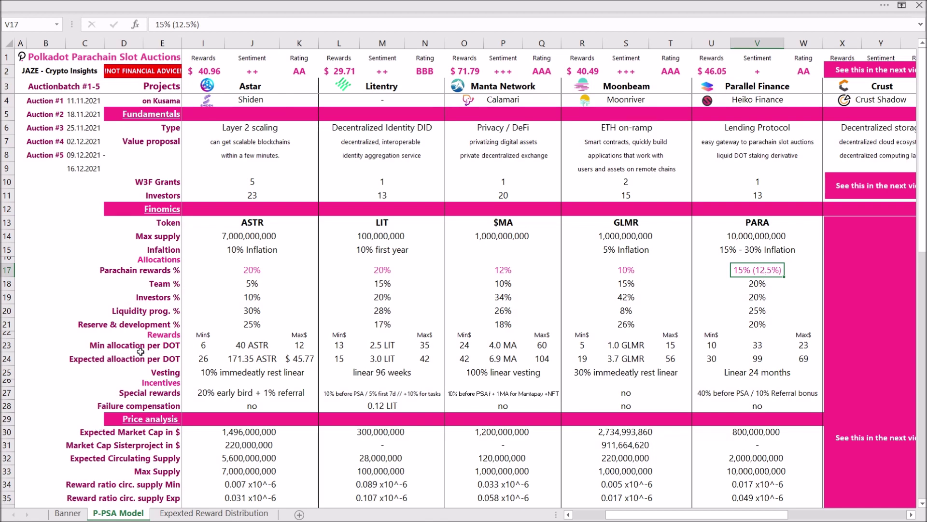
Examine Parallel Finance's minimum and expected token allocation per DOT in the Rewards section.
click(758, 336)
click(759, 351)
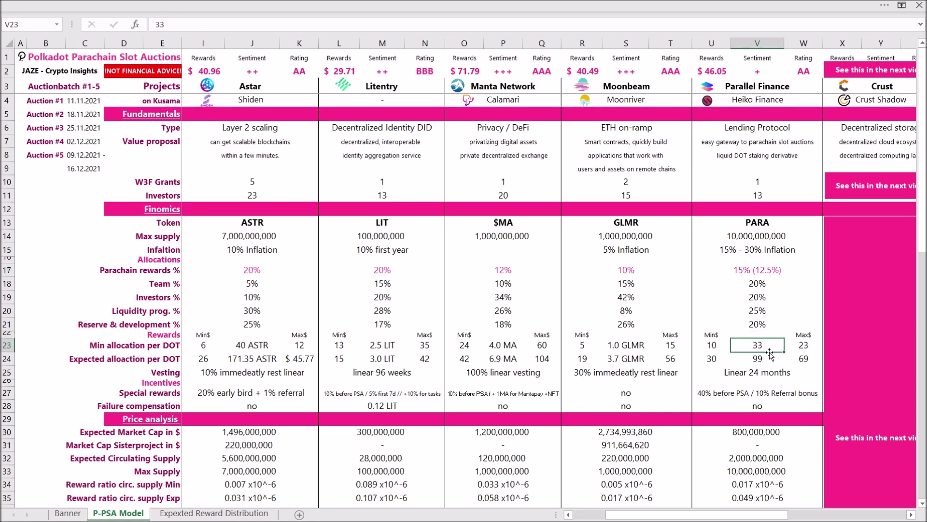
scroll(760, 355, down, 1)
scroll(764, 313, down, 2)
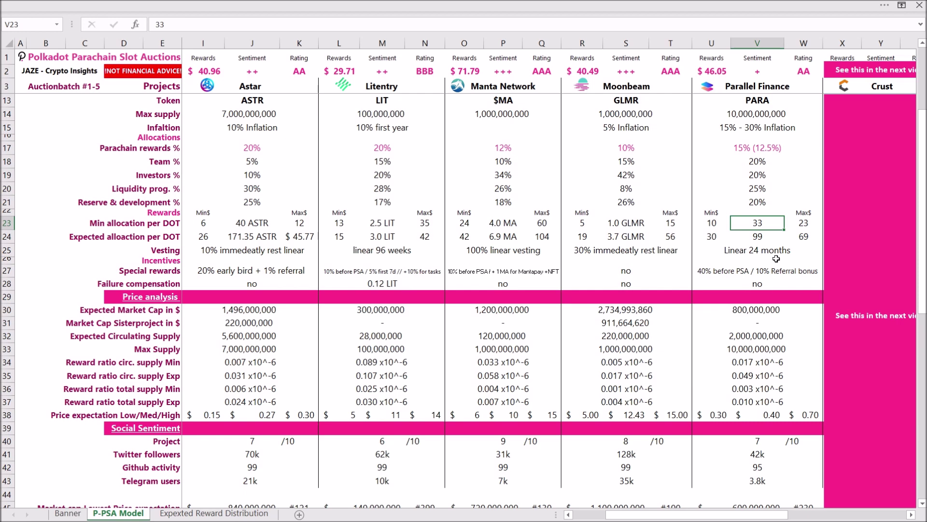
key(Down)
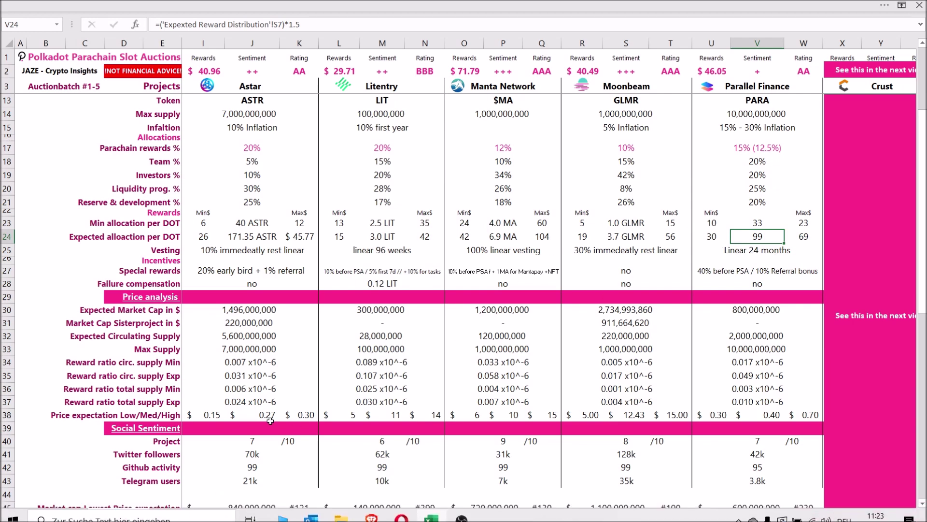
On the Expexted Reward Distribution sheet, examine Parallel's hard cap in DOT and dollars and its shares of market cap and SAfA.
click(227, 514)
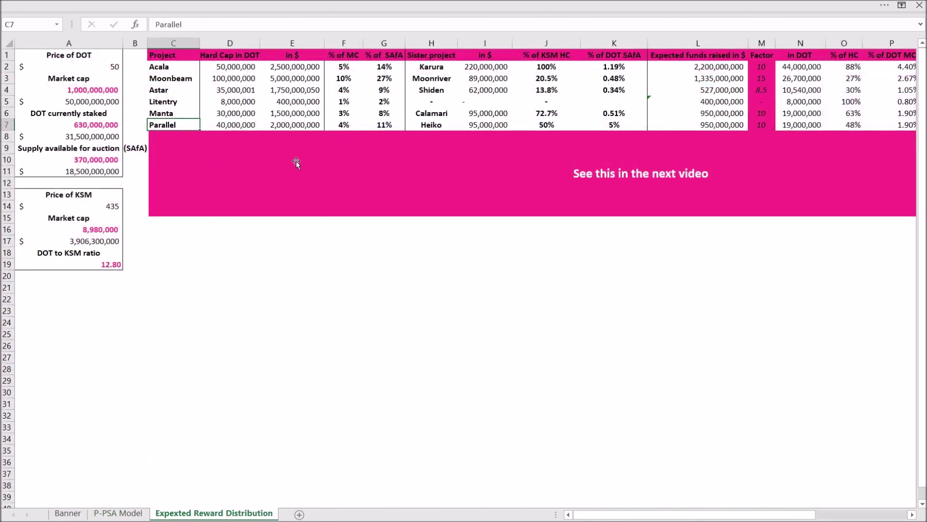
key(Right)
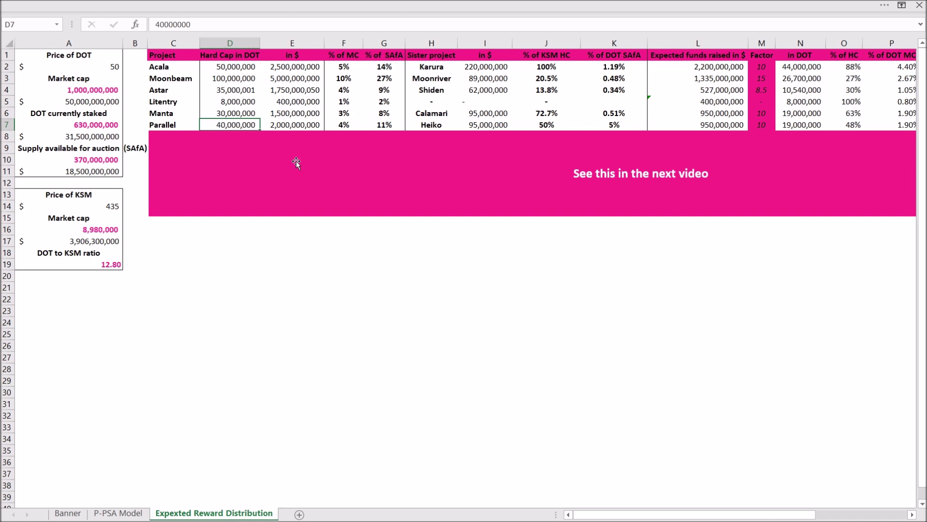
key(Right)
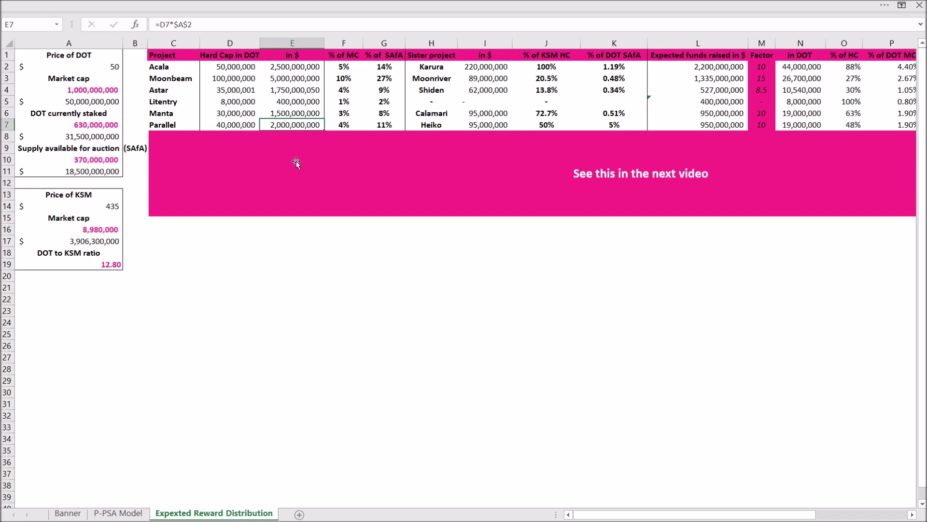
key(Right)
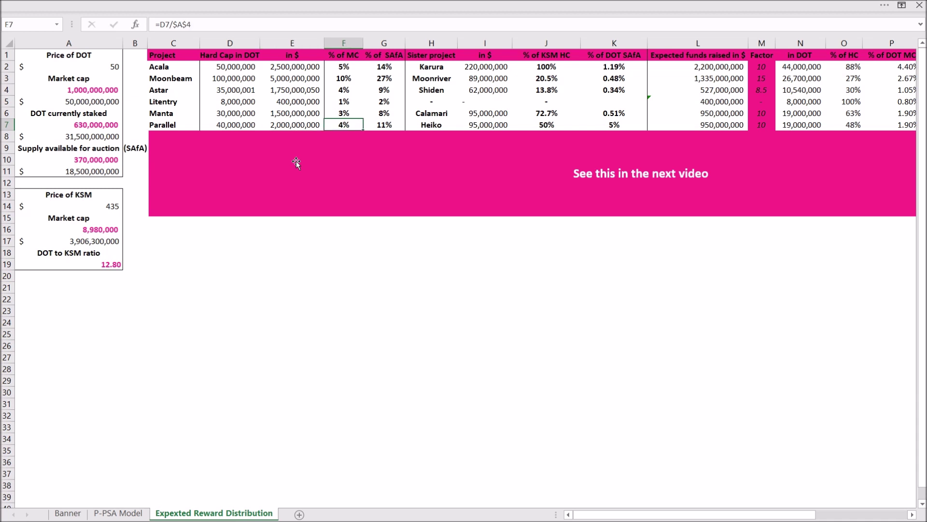
key(Right)
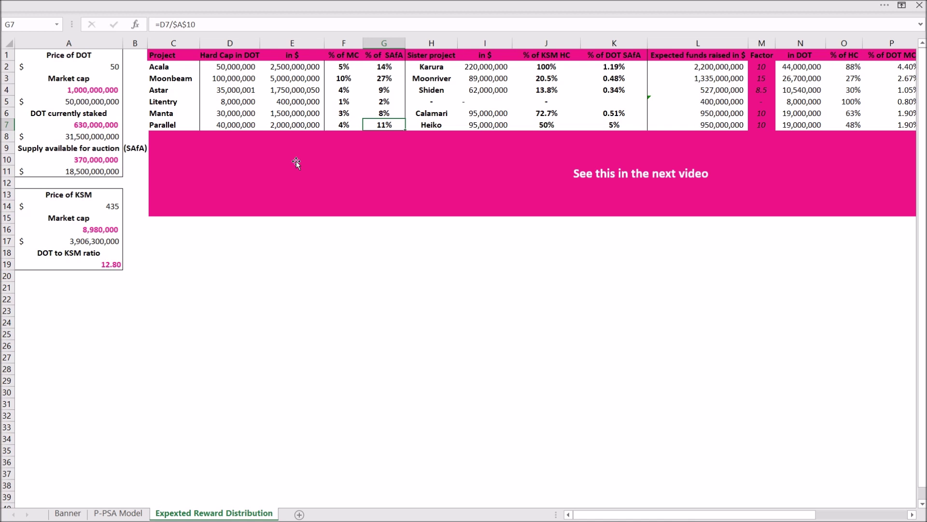
key(Left)
key(Left)
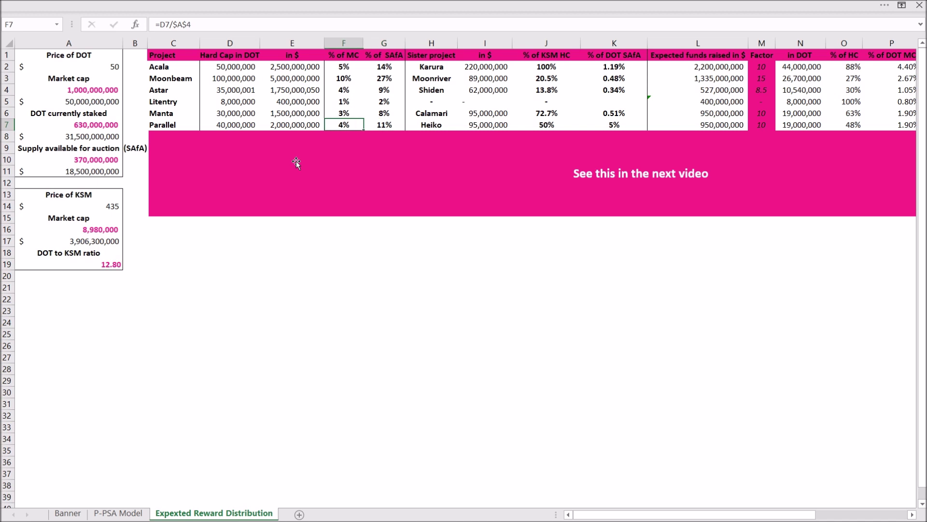
key(Right)
key(Right)
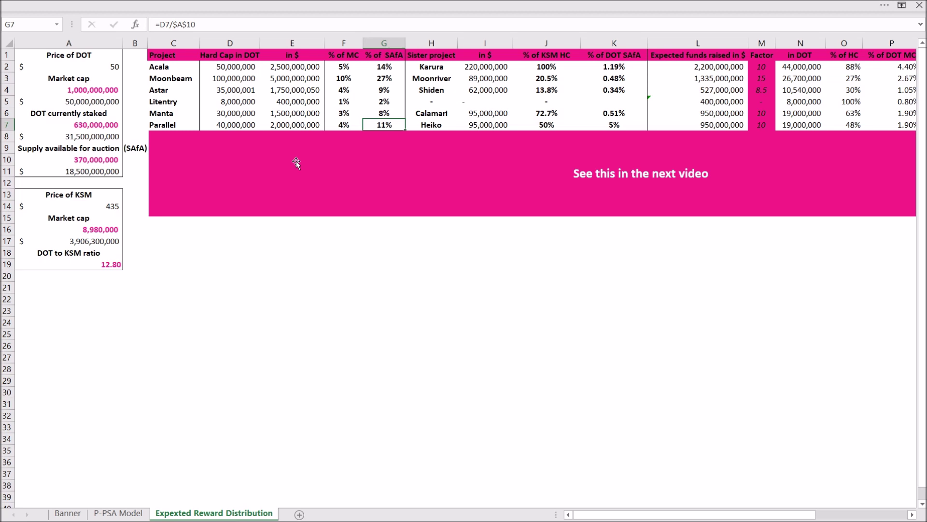
Review sister project Heiko's funds raised, share of the KSM hard cap and % of DOT SAfA in the Parallel row.
key(Right)
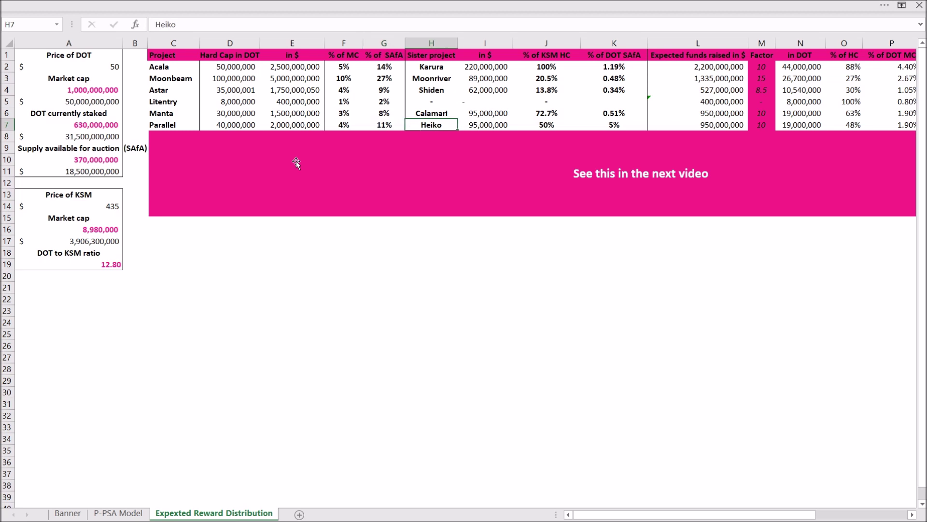
key(Right)
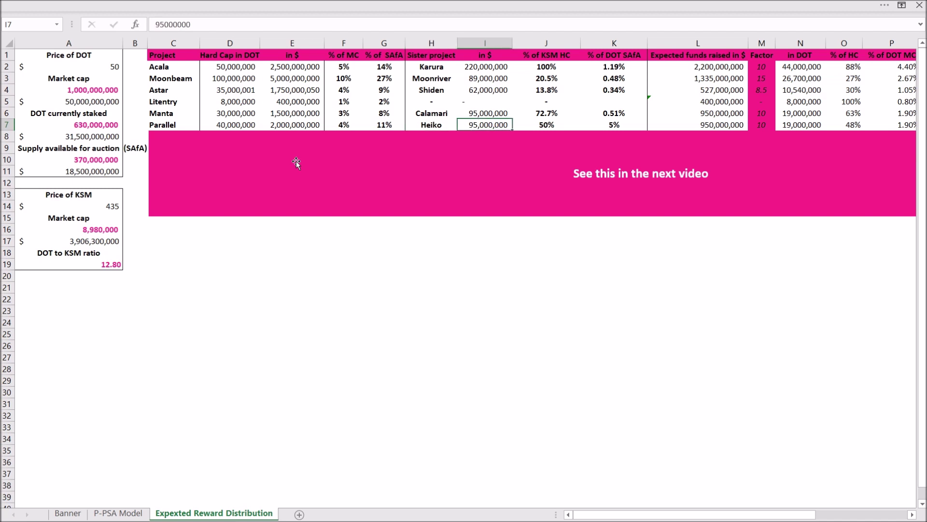
key(Right)
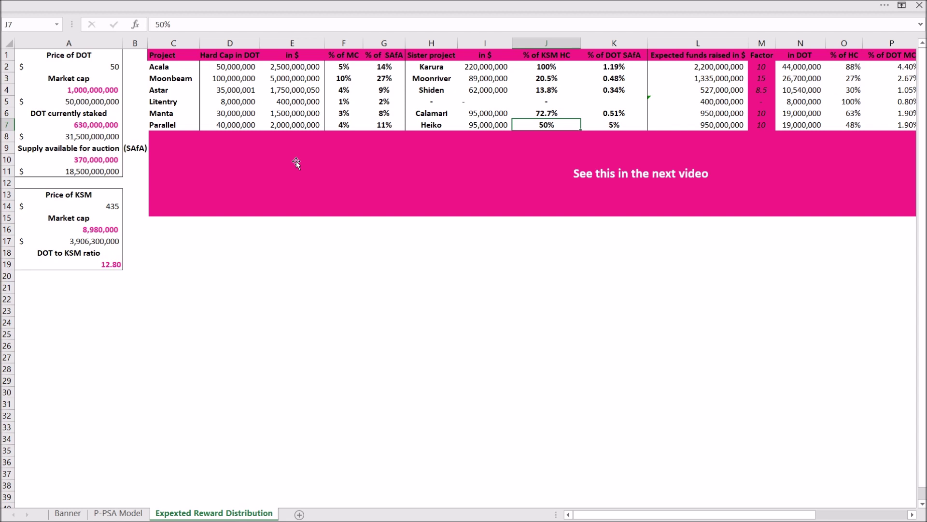
key(Right)
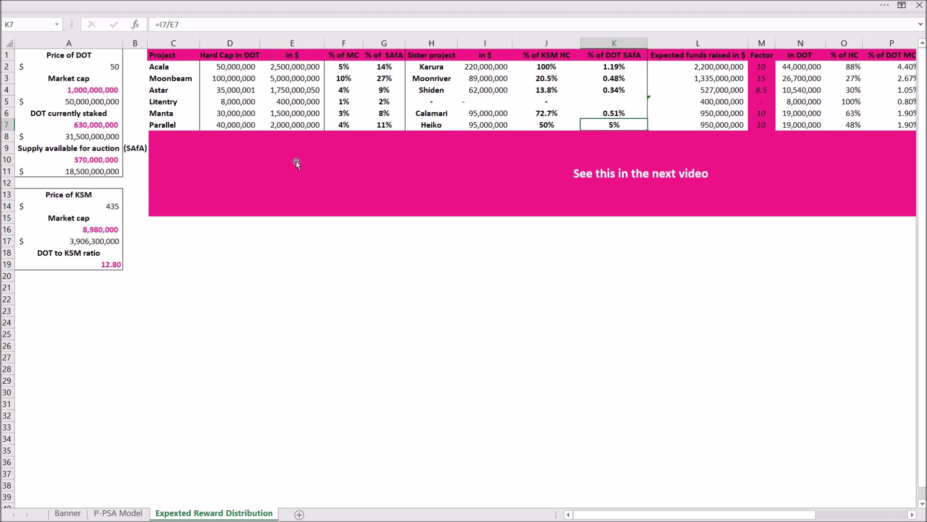
Examine how Parallel's expected funds raised in dollars derive from the Factor and convert into DOT.
key(Right)
key(Right)
key(Right)
key(Right)
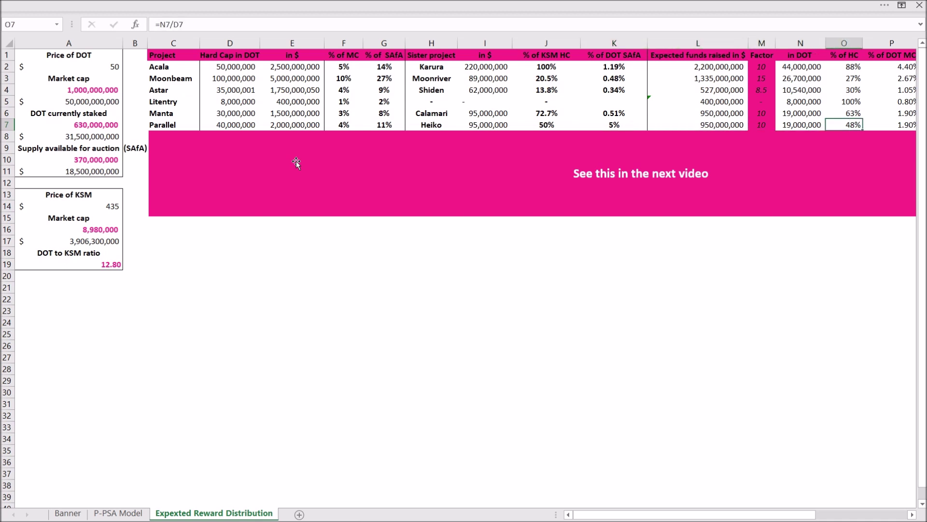
key(Left)
key(Left)
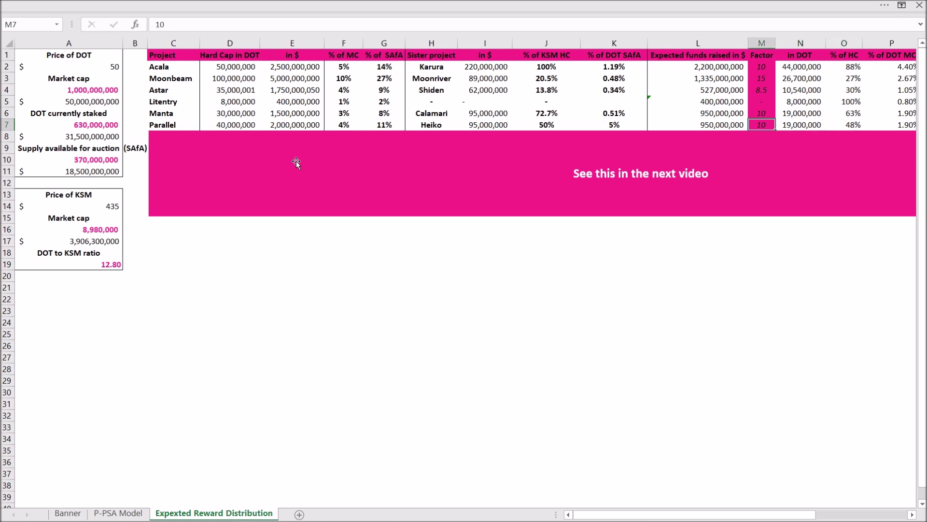
key(Right)
key(Right)
key(Right)
key(Right)
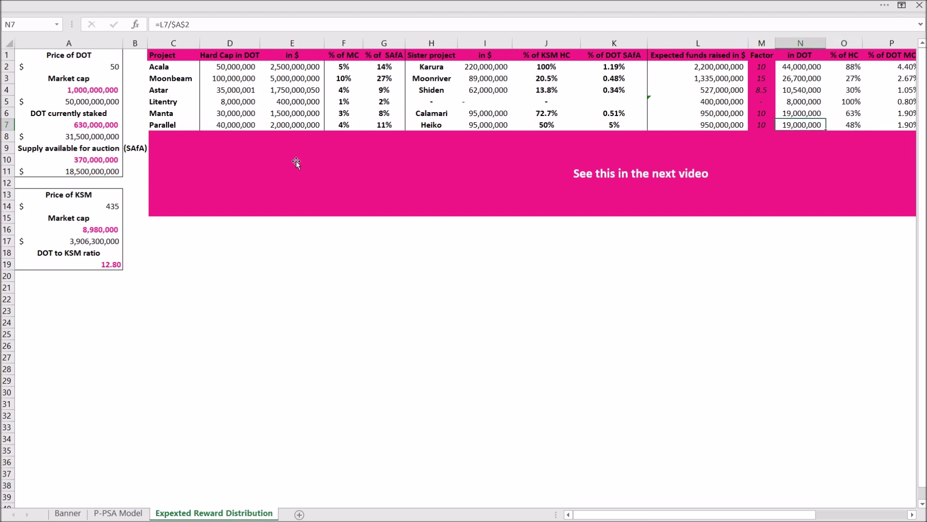
key(Left)
key(Left)
key(Left)
key(Left)
key(Left)
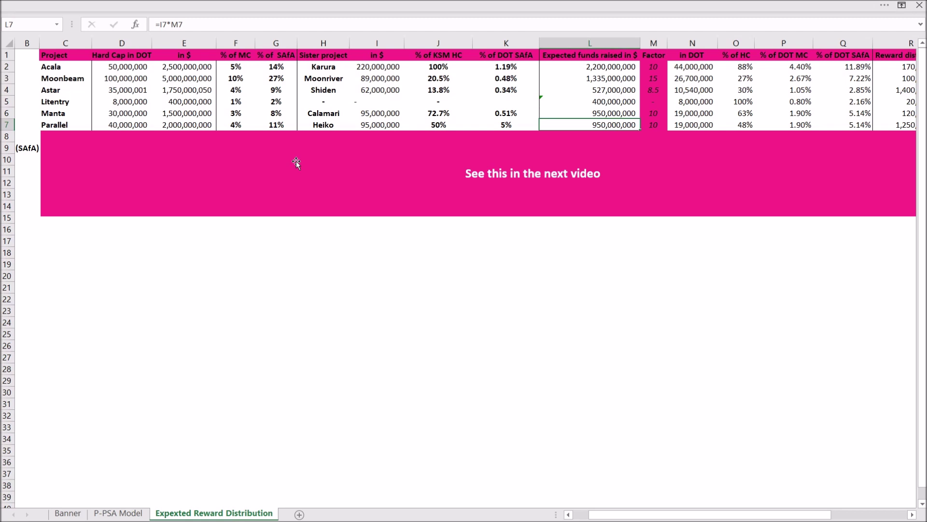
Review Parallel's expected DOT raised and its shares of the hard cap, DOT market cap and DOT SAfA.
key(Right)
key(Right)
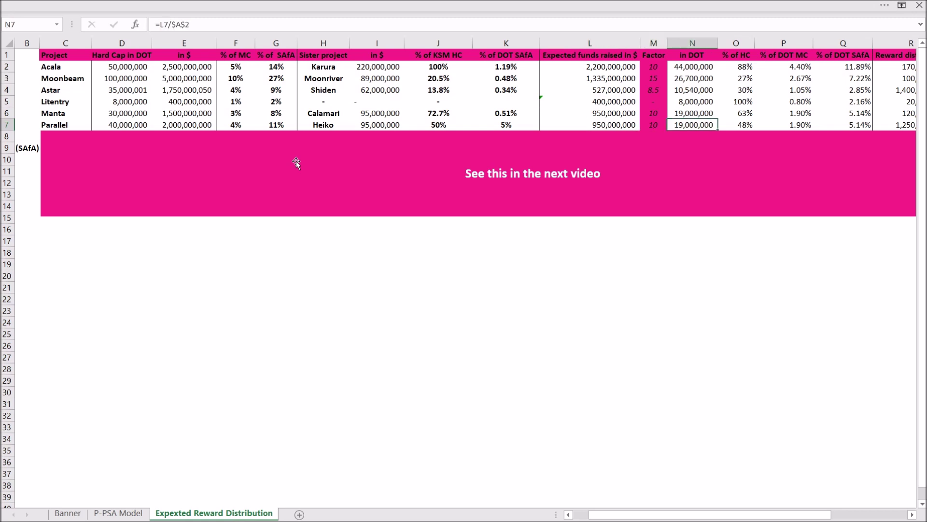
key(Right)
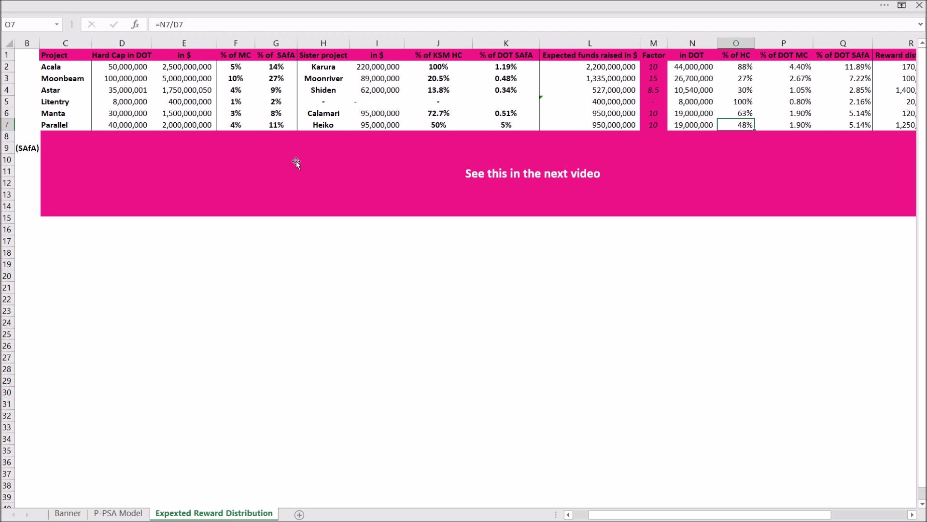
key(Right)
key(Right)
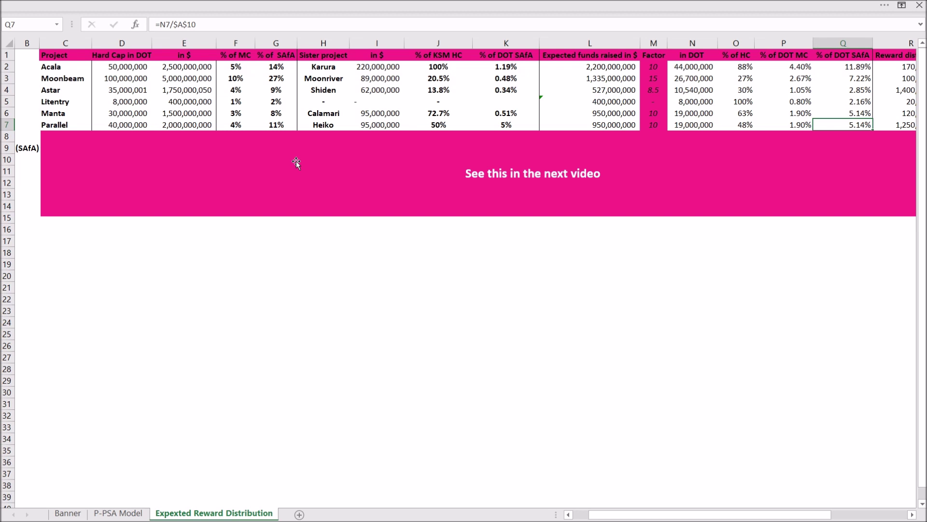
Set Parallel's Factor to 9 in the expected funds calculation.
key(Left)
key(Left)
key(Left)
key(Left)
key(Right)
key(Right)
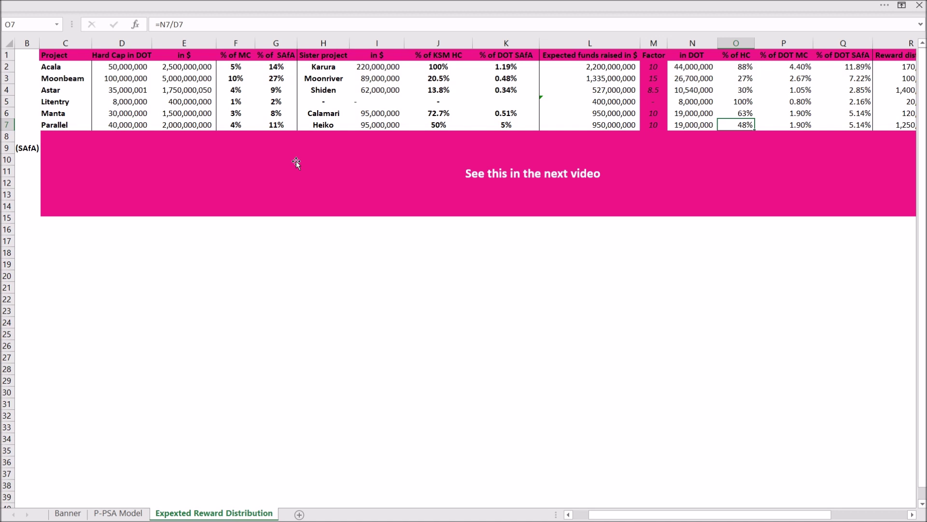
key(Left)
key(Left)
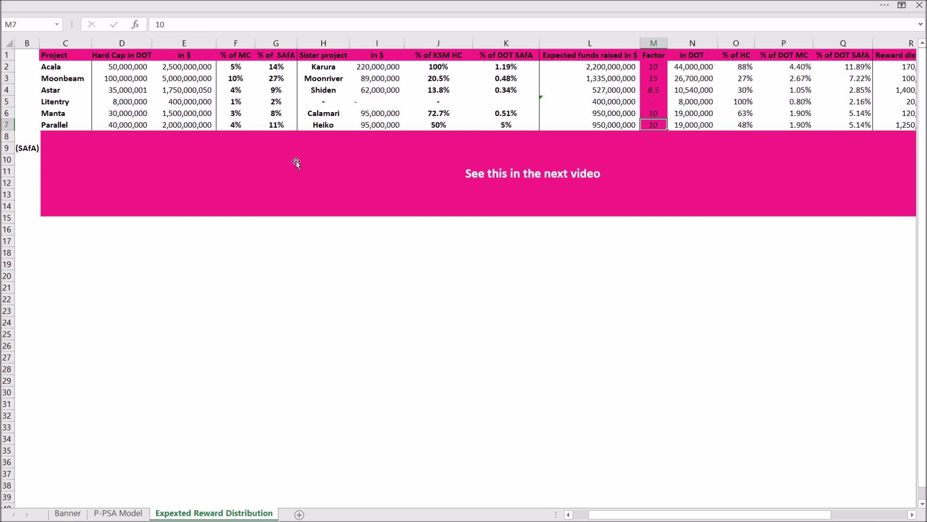
text(9)
key(Return)
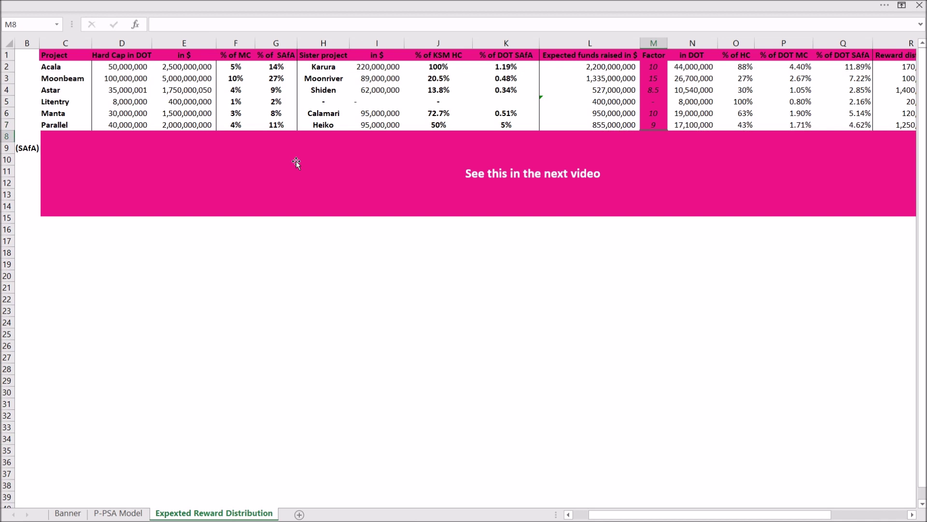
key(Up)
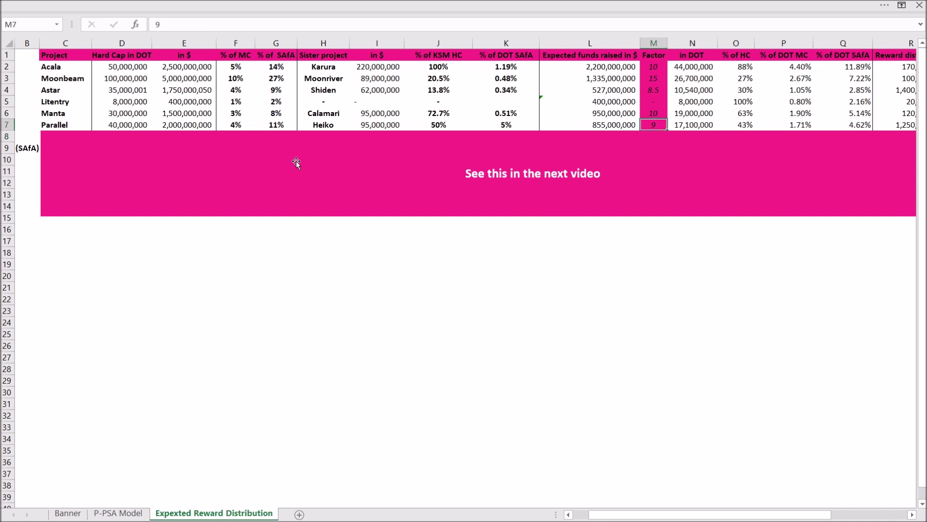
Check Parallel's hard cap share, reward distribution and expected rewards, plus its expected allocation per DOT on the P-PSA Model sheet.
key(Right)
key(Right)
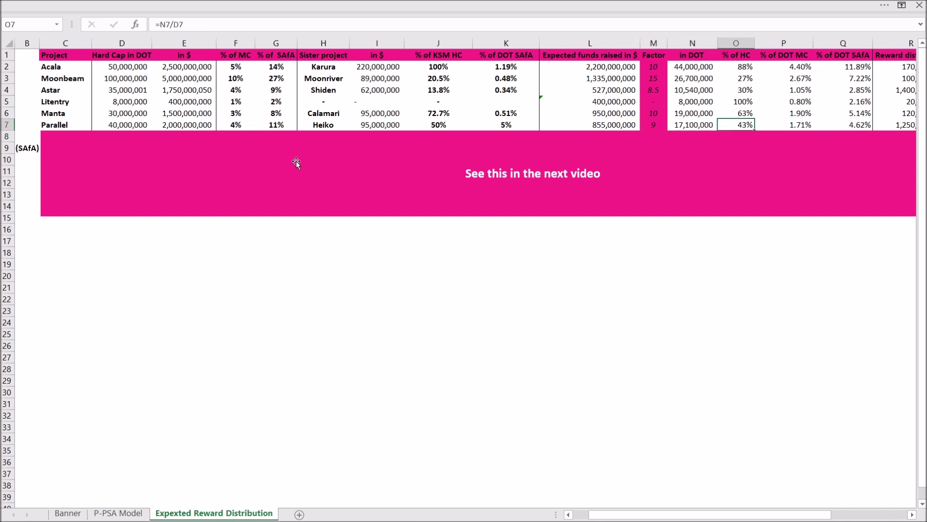
key(Right)
key(Right)
key(Right)
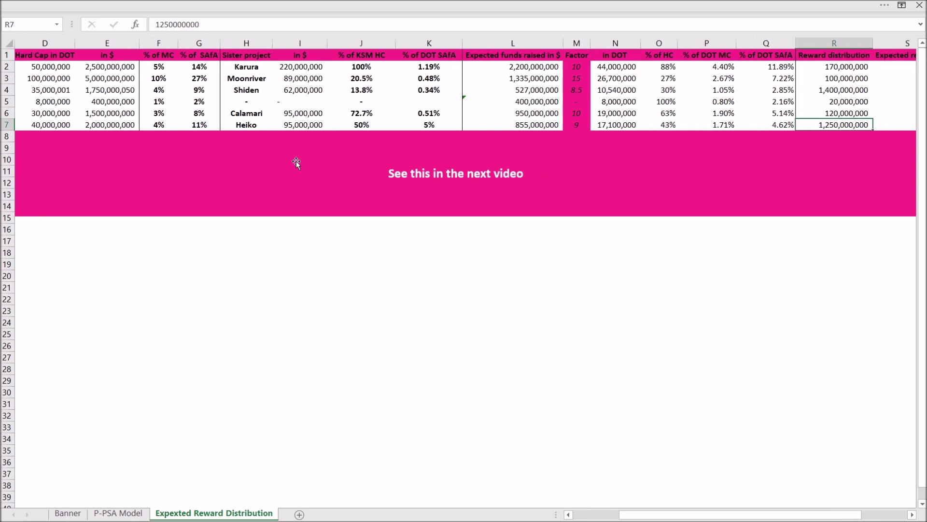
key(Right)
key(Left)
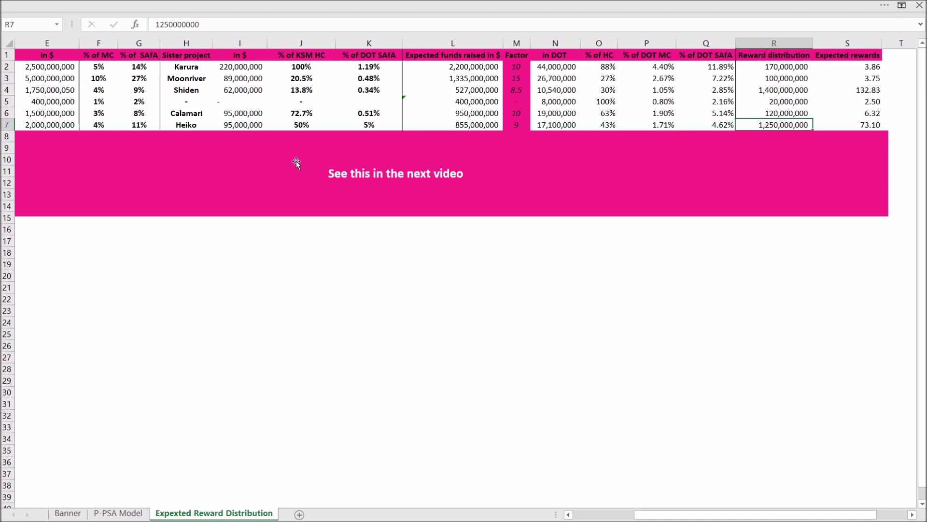
key(Right)
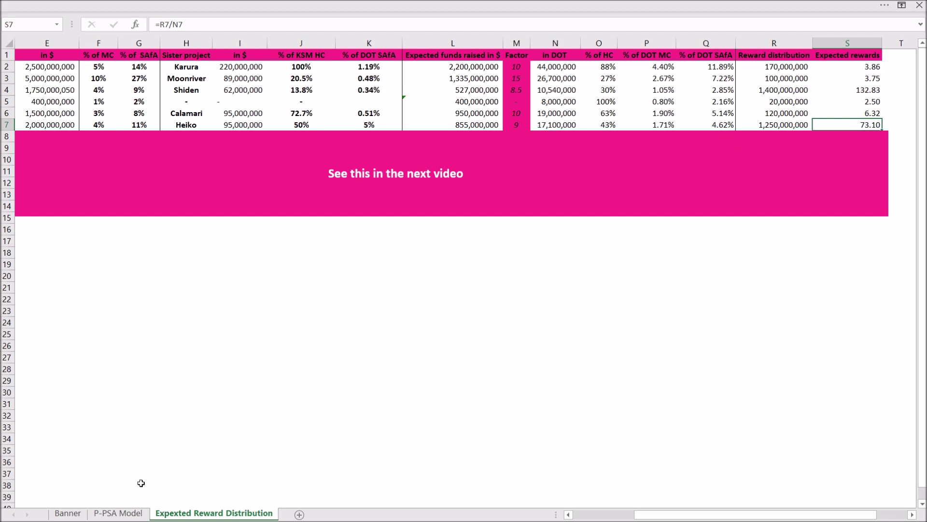
click(120, 515)
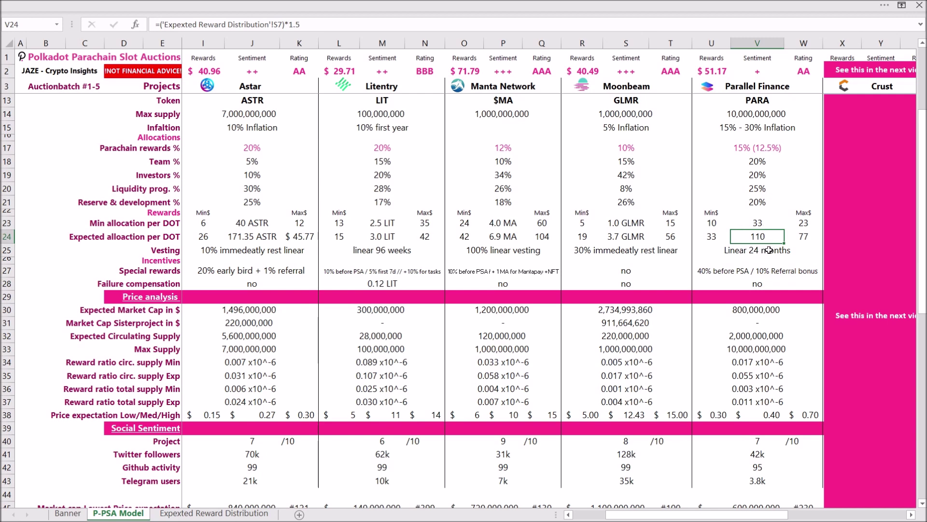
Set Parallel's Factor back to 10 on the Expexted Reward Distribution sheet and return to the P-PSA Model sheet.
click(214, 513)
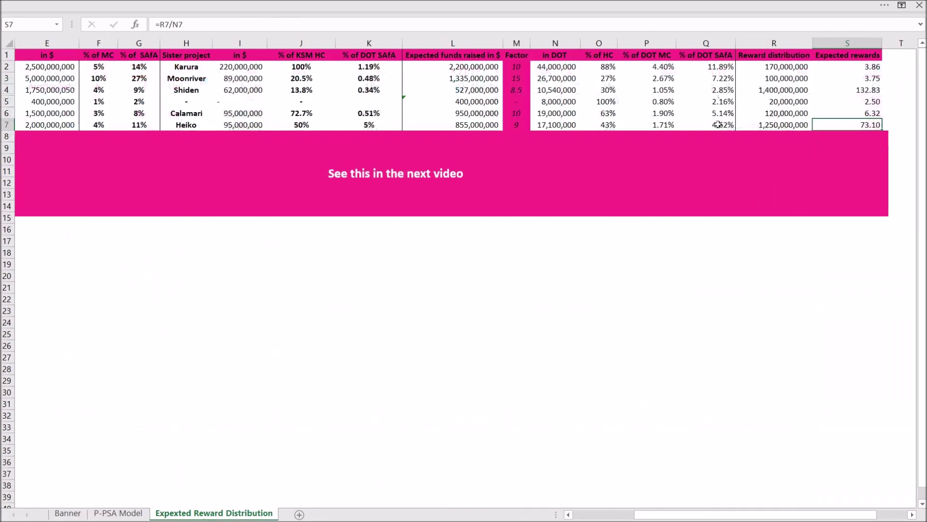
click(521, 125)
text(10)
key(Return)
click(118, 513)
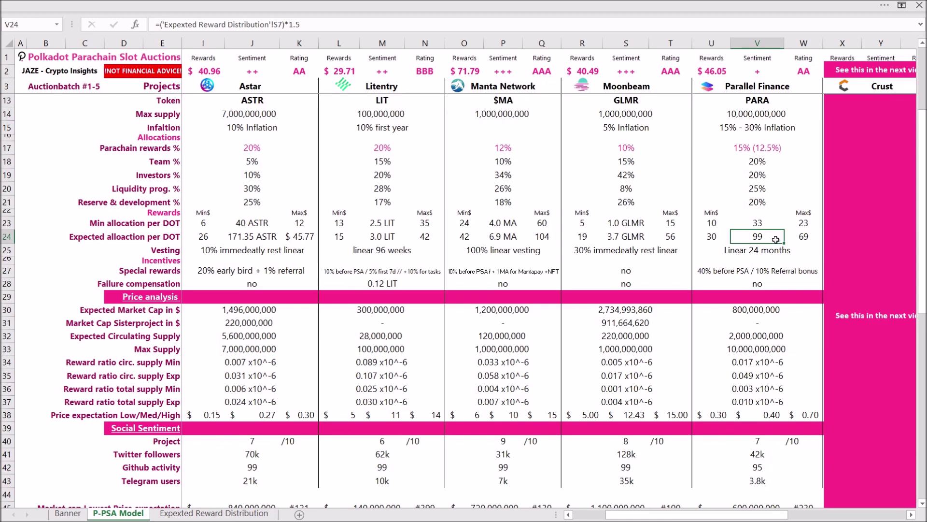
Examine Parallel Finance's special rewards against its expected token allocation per DOT.
click(762, 271)
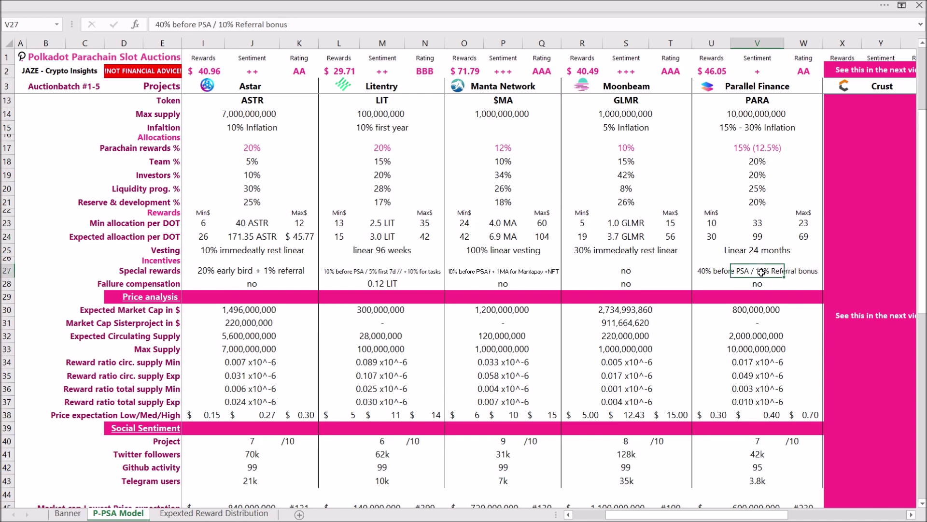
click(762, 237)
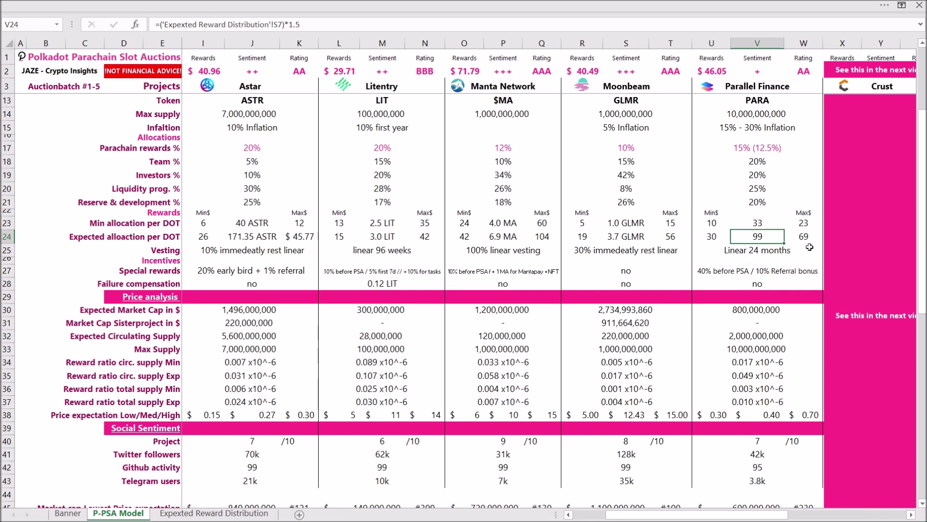
click(724, 271)
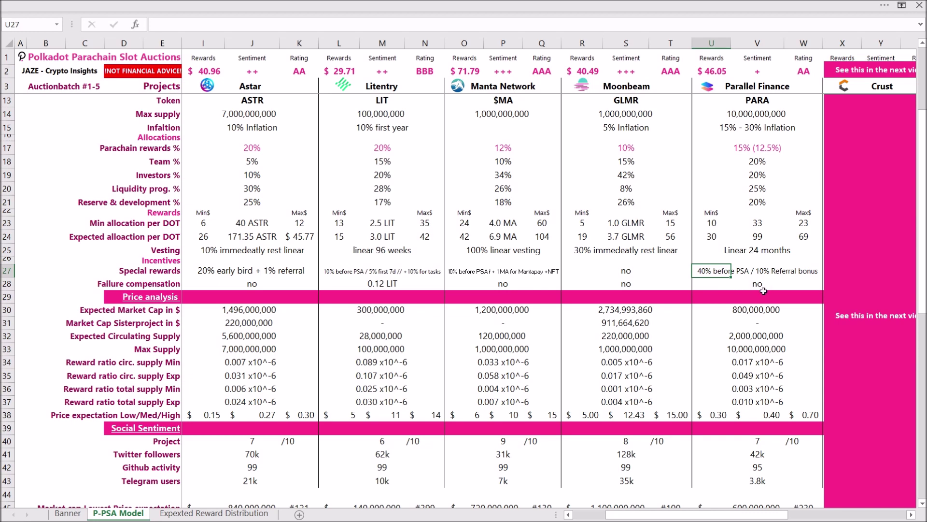
click(769, 274)
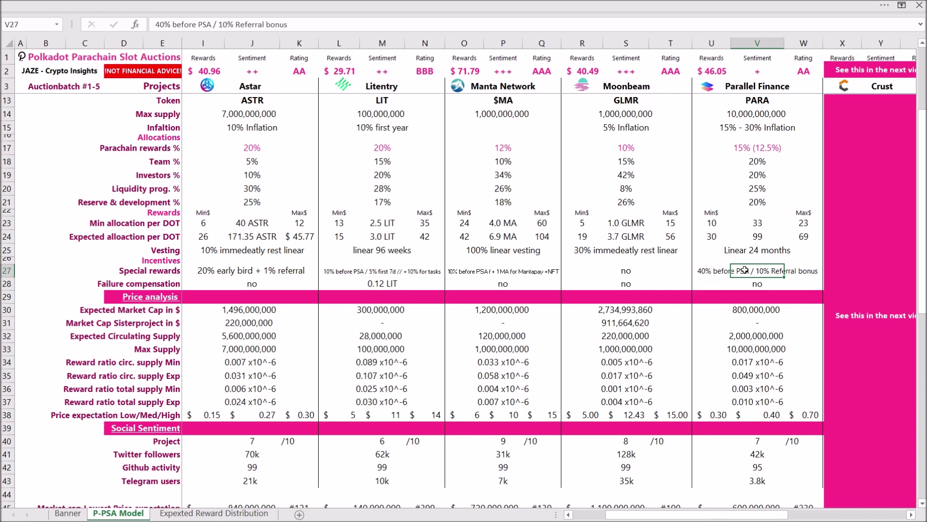
click(779, 237)
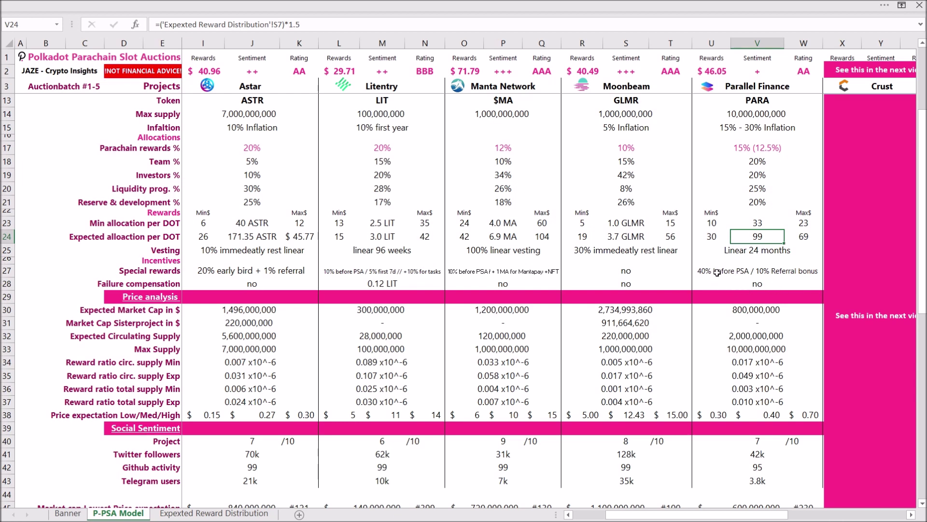
drag(710, 271, 781, 265)
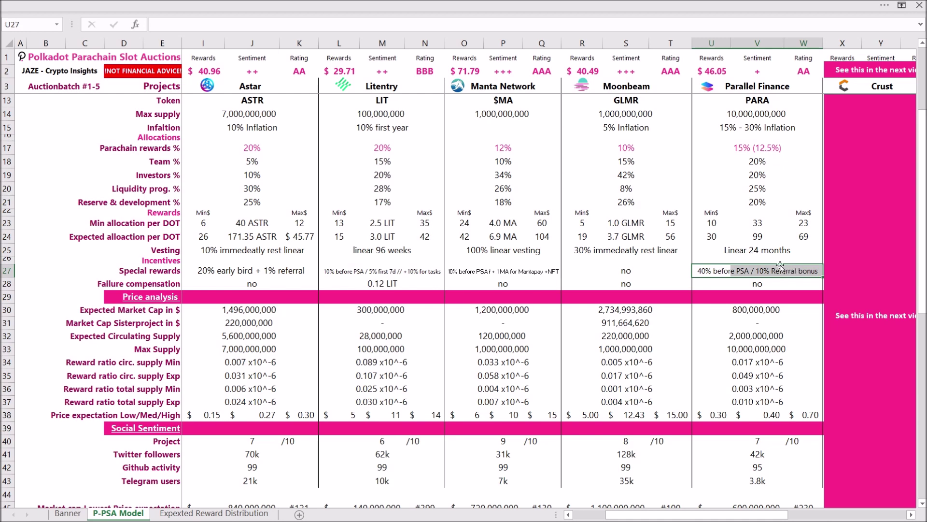
click(760, 237)
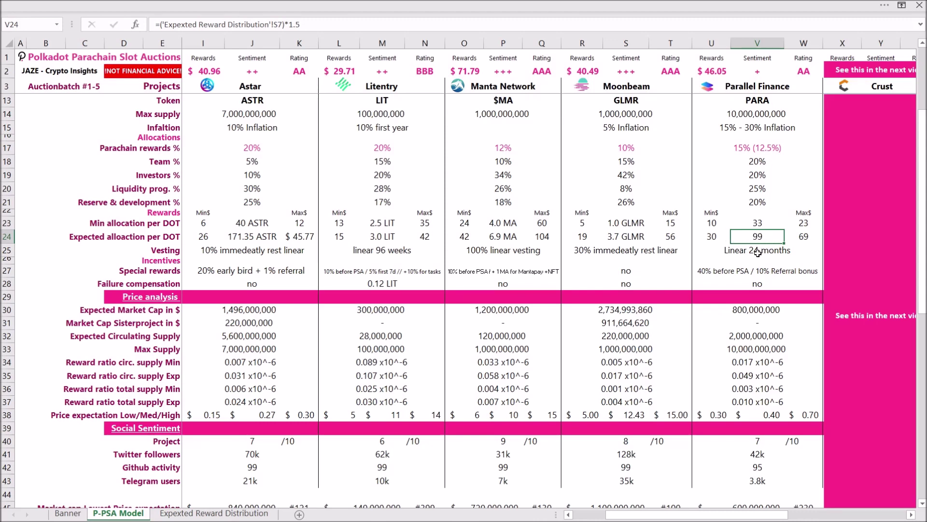
Compare Parallel Finance's failure compensation with Litentry's.
scroll(758, 252, down, 1)
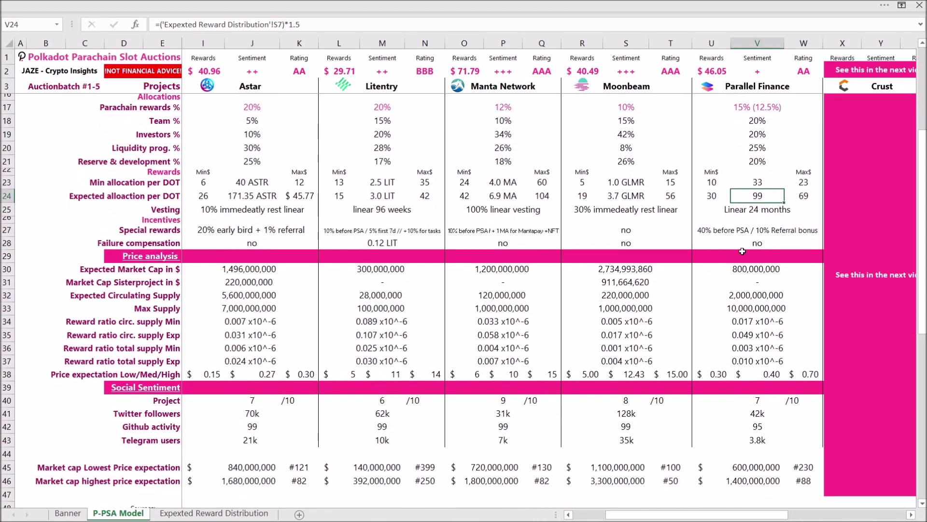
click(761, 245)
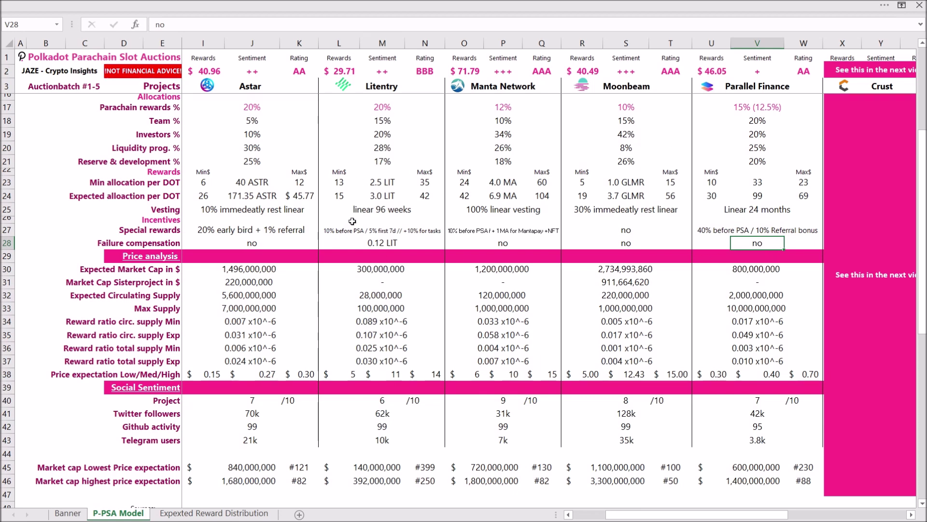
click(381, 243)
click(752, 238)
Review Parallel Finance's sister project market cap and expected market cap in the Price analysis section.
drag(701, 258, 787, 258)
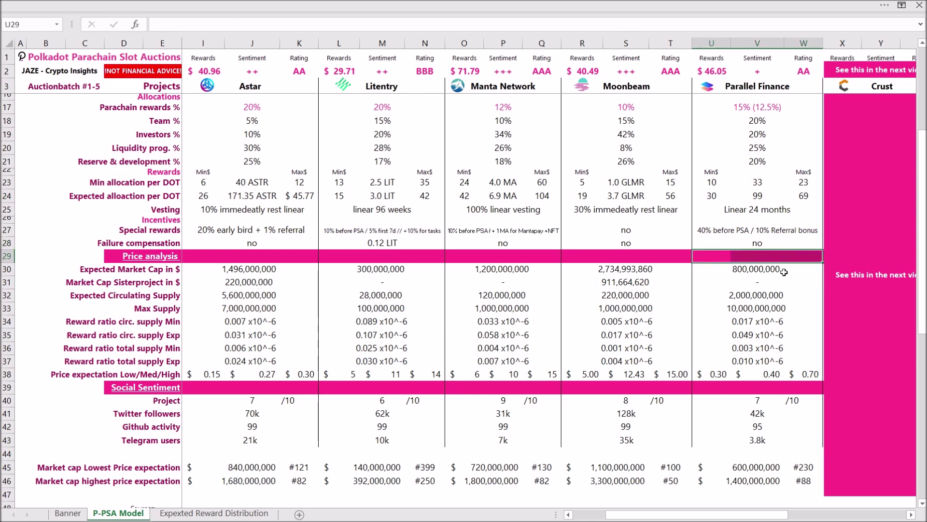
scroll(784, 272, down, 1)
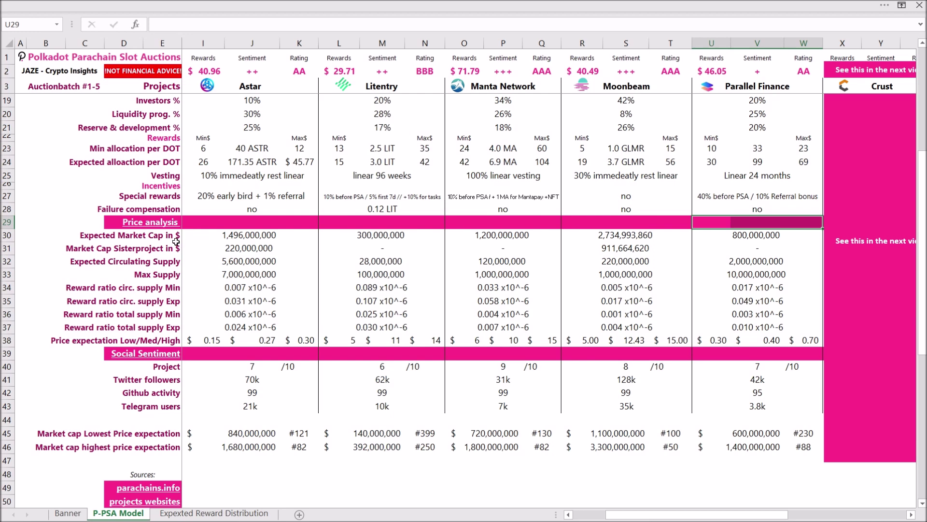
click(736, 247)
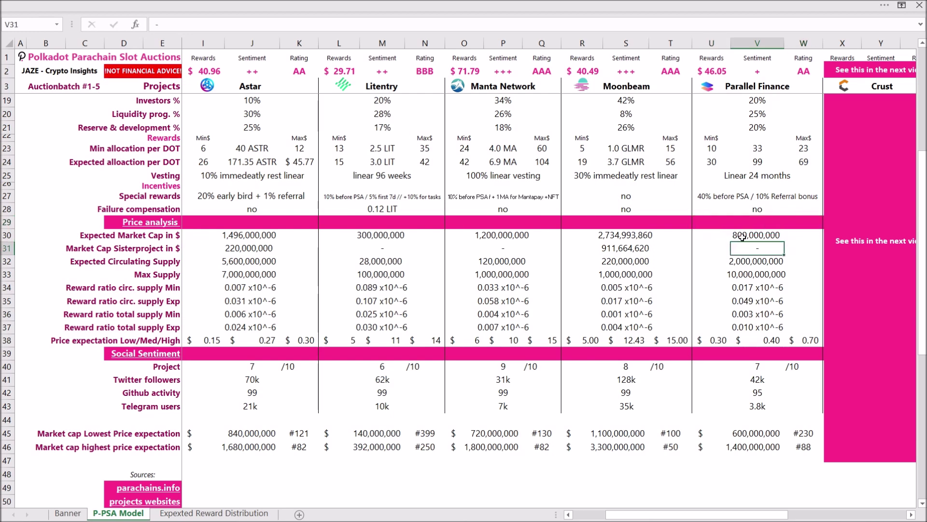
click(743, 236)
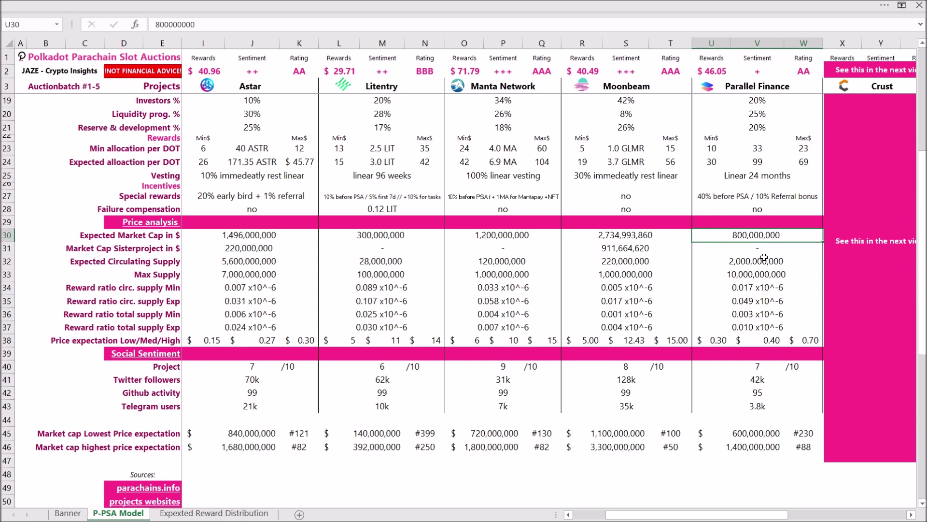
Review Parallel Finance's fundamentals and value proposal alongside its expected market cap and sister project market cap.
scroll(764, 257, up, 5)
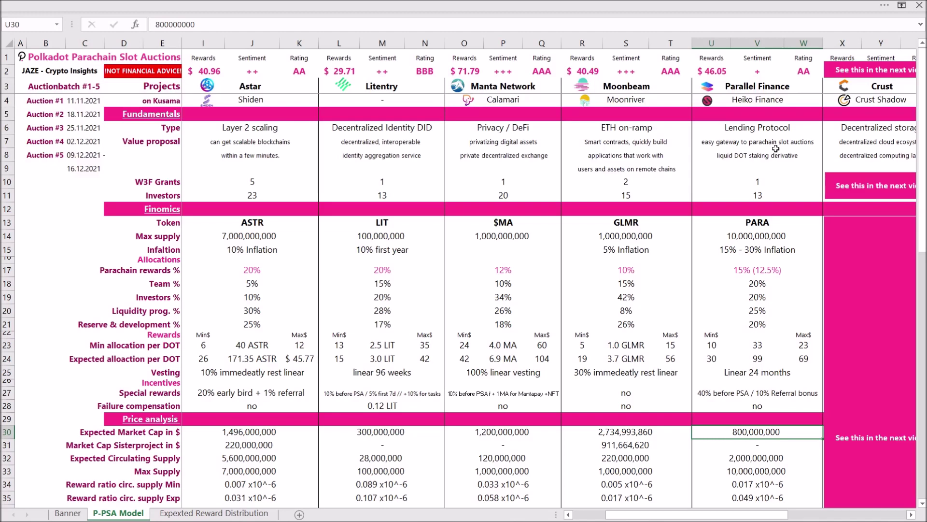
scroll(774, 157, down, 2)
scroll(773, 155, up, 2)
scroll(818, 245, down, 2)
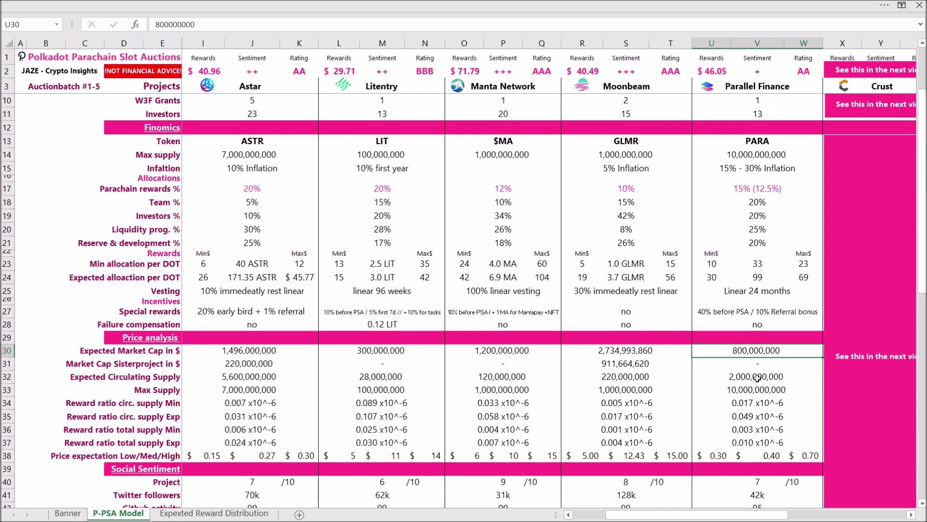
scroll(724, 410, down, 1)
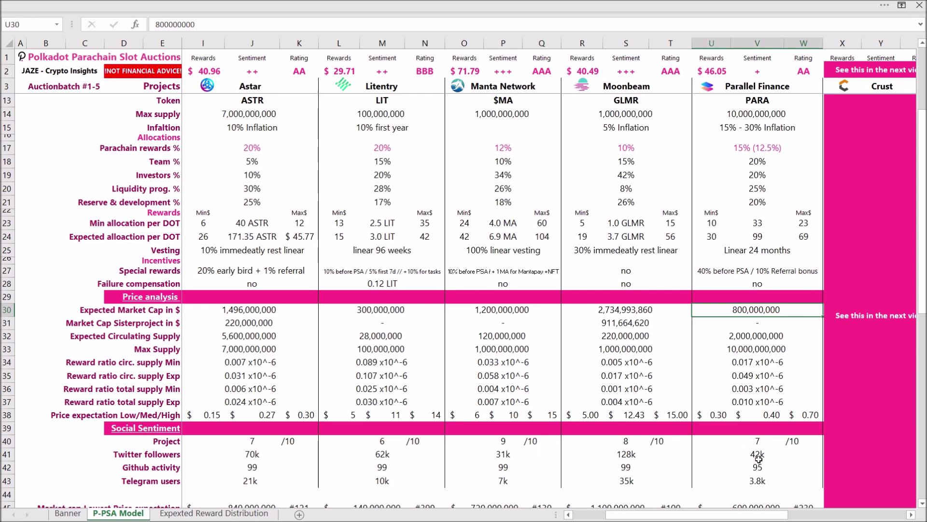
scroll(780, 368, up, 1)
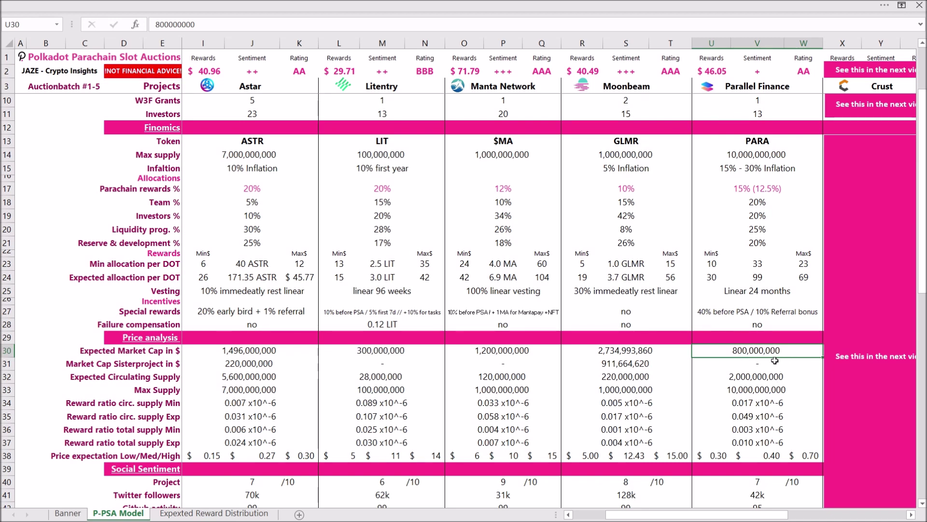
click(761, 364)
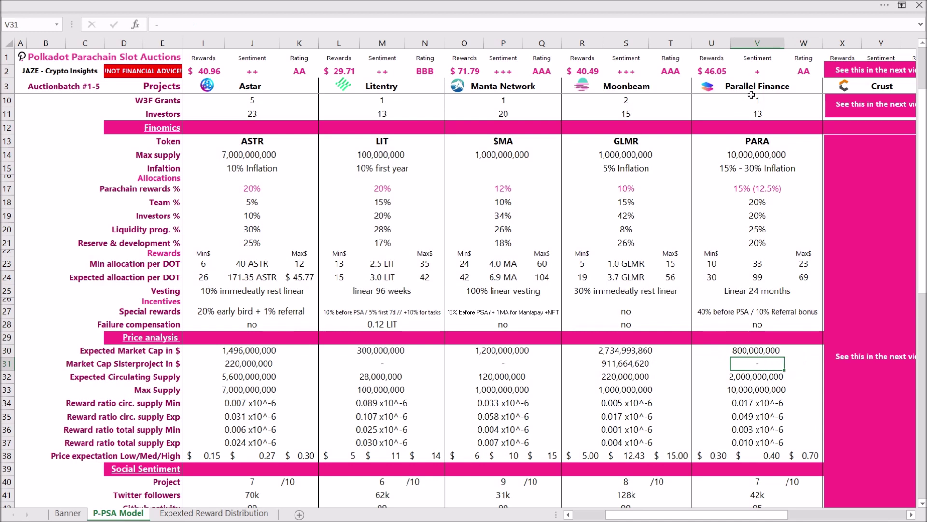
scroll(751, 95, up, 2)
scroll(763, 278, down, 3)
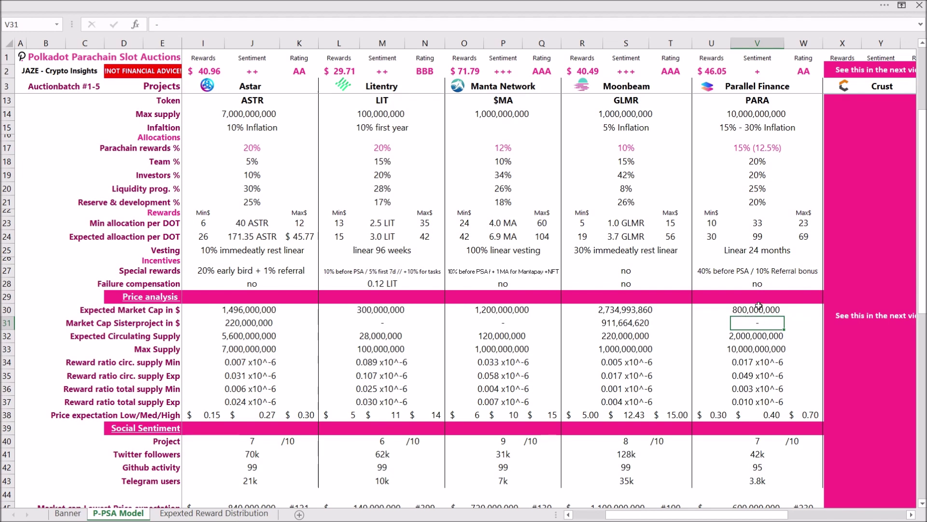
Examine Parallel Finance's expected market cap, max supply, expected circulating supply and low and medium price expectations.
click(756, 309)
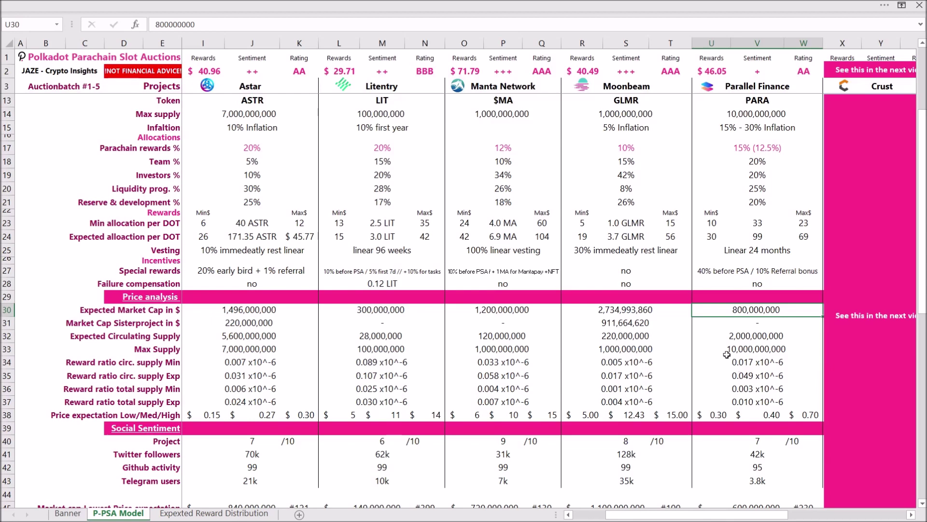
click(756, 349)
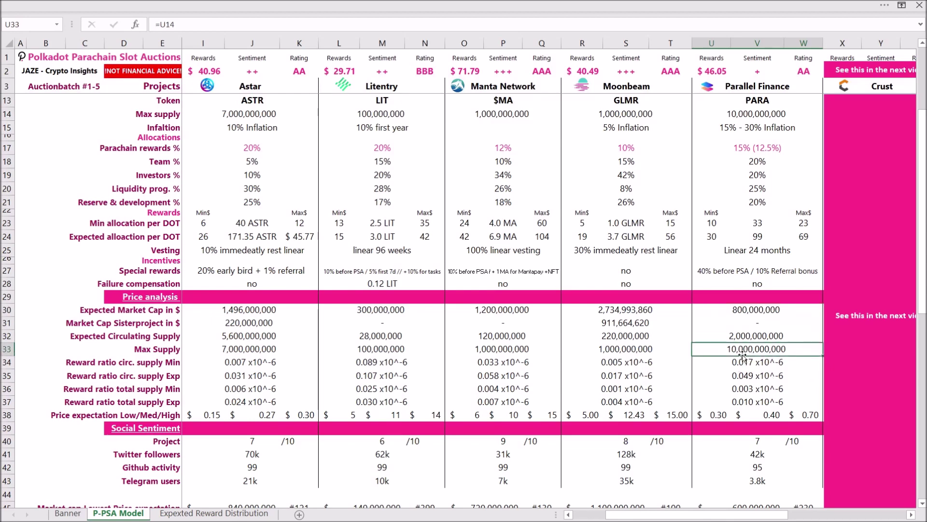
click(761, 337)
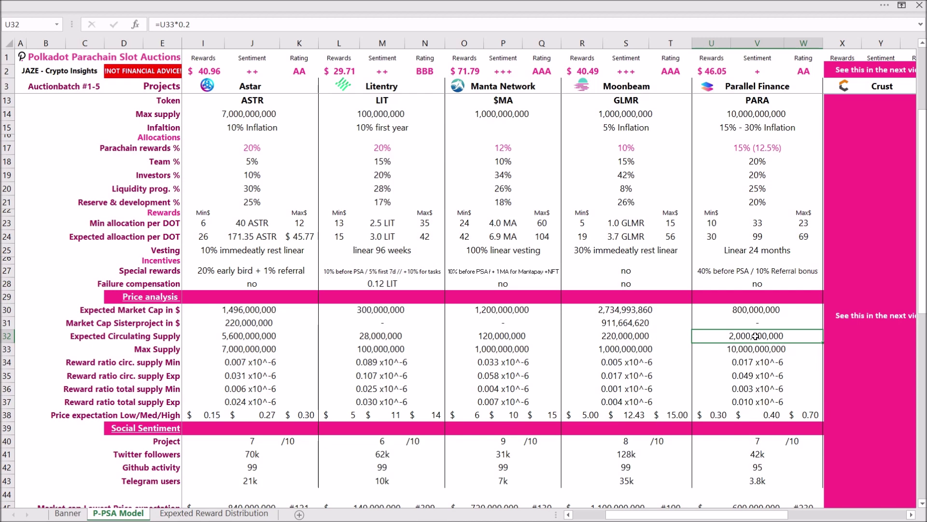
scroll(757, 337, up, 1)
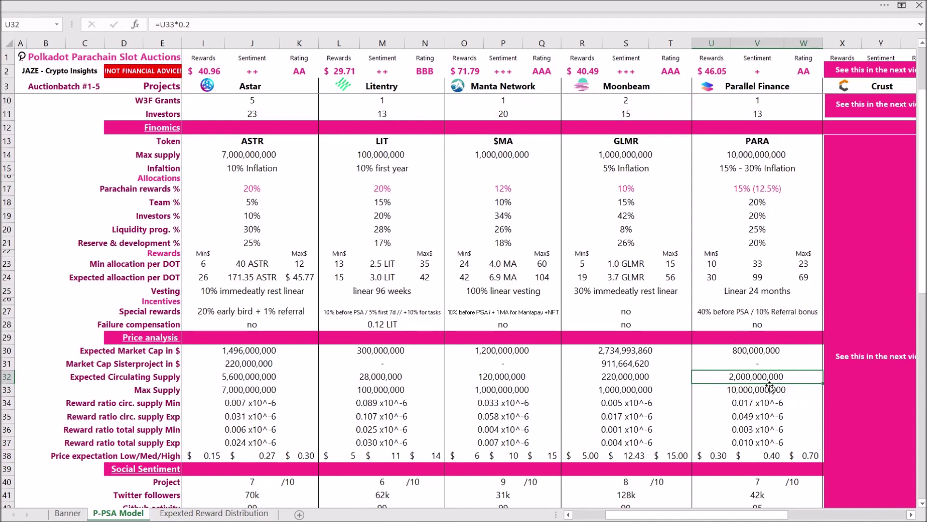
scroll(771, 387, down, 1)
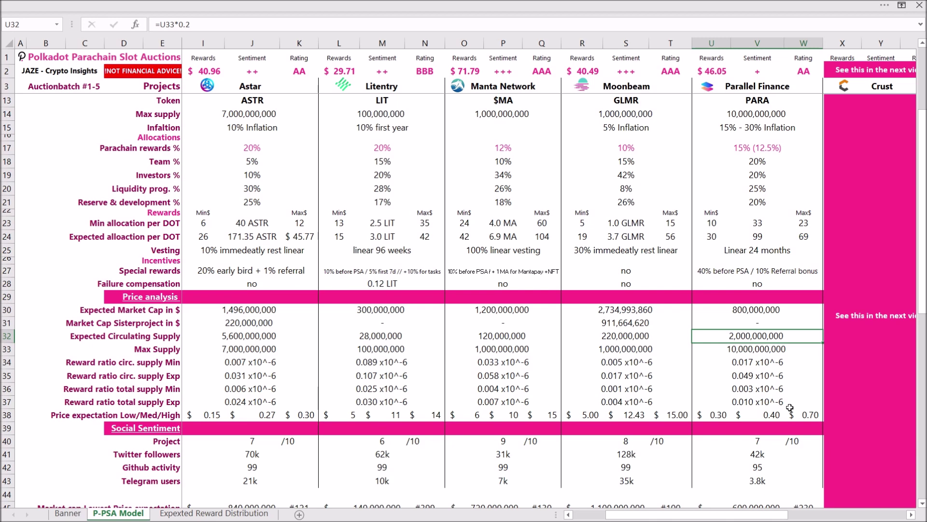
click(722, 414)
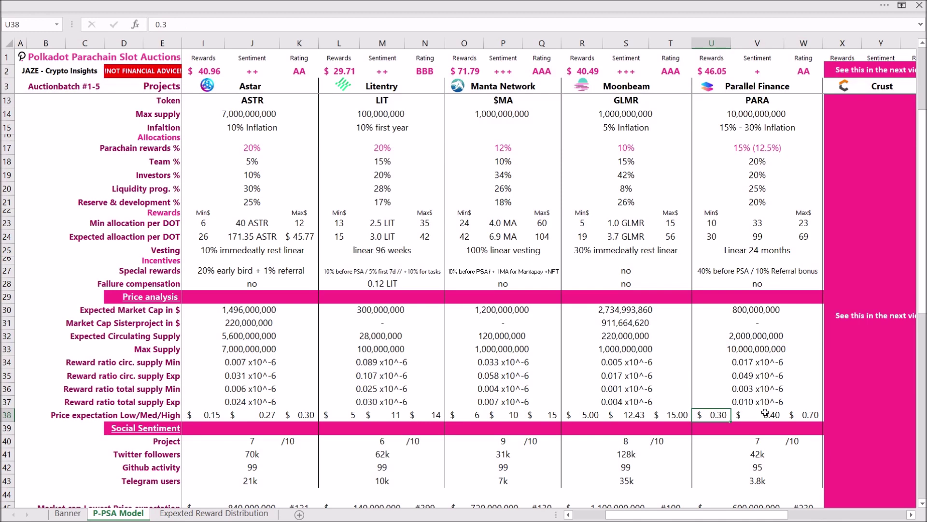
click(771, 417)
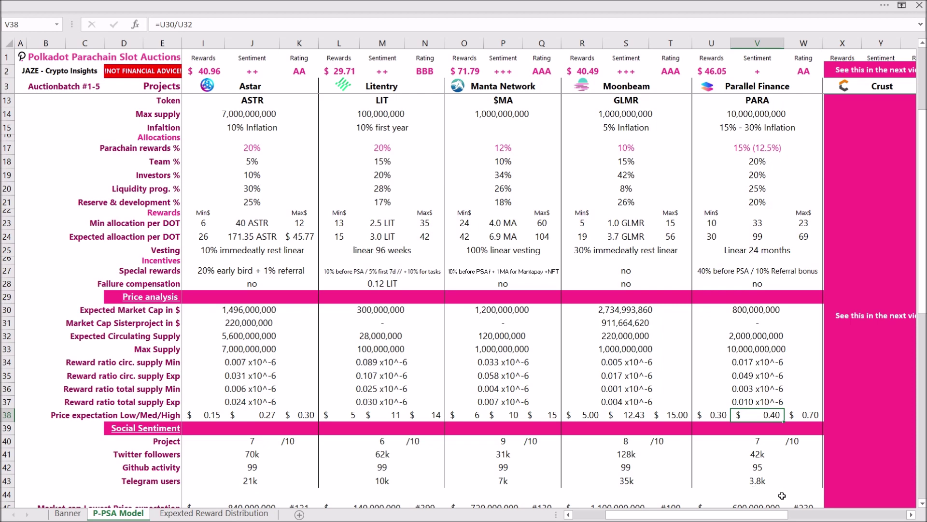
Set Parallel Finance's high price expectation to 0.6.
click(808, 418)
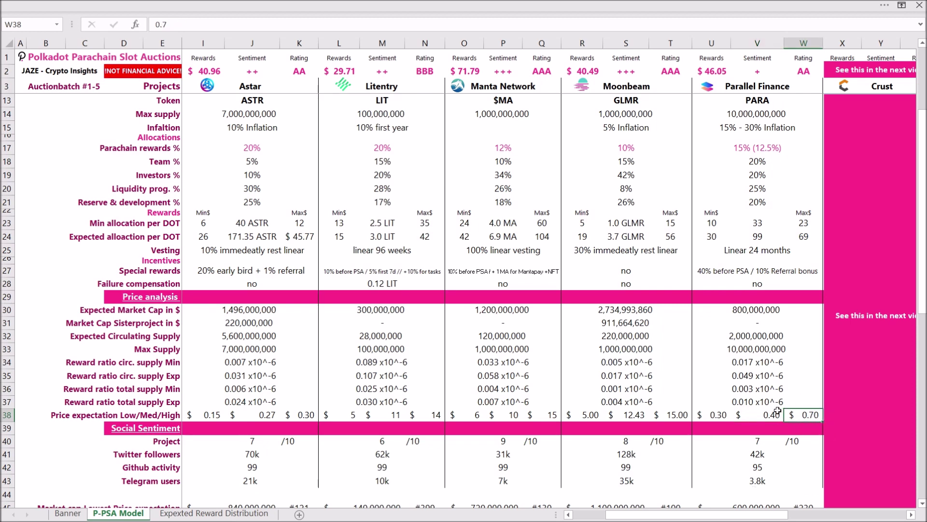
click(194, 26)
key(BackSpace)
text(6)
key(Return)
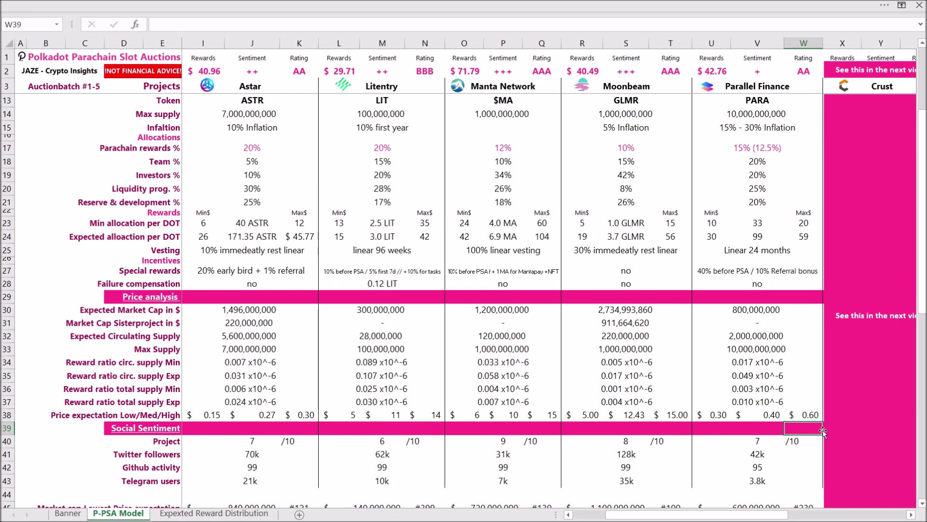
Set Parallel Finance's high price expectation to 0.65.
click(811, 418)
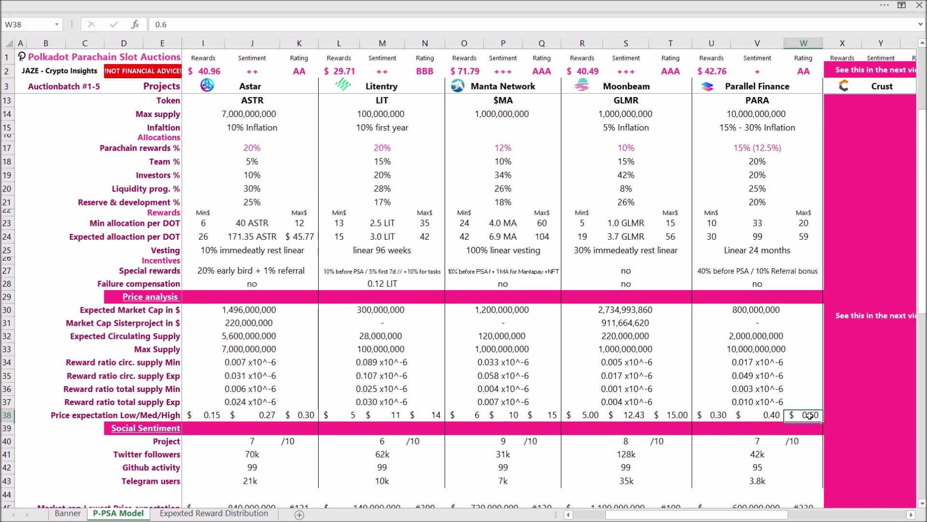
click(188, 26)
text(5)
key(Return)
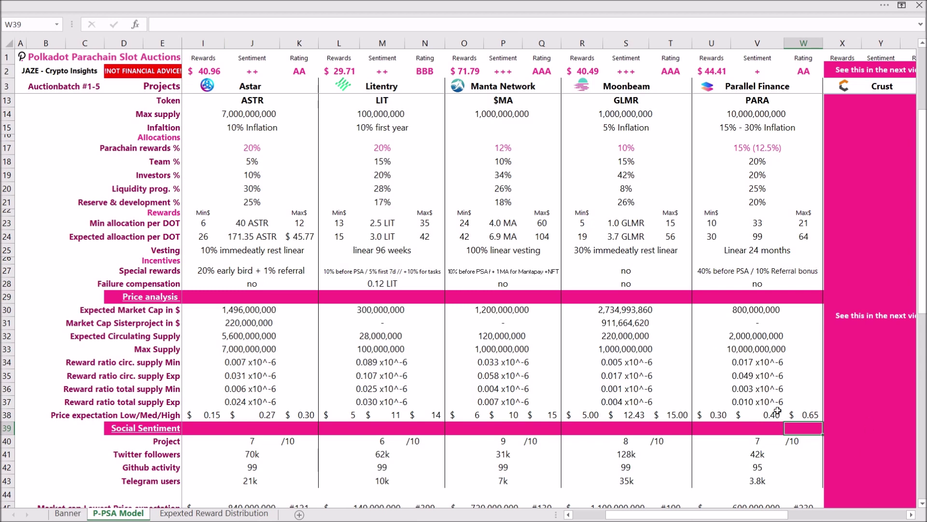
Review Parallel Finance's price expectations and the market caps, formulas and ranks for its lowest and highest price.
drag(763, 414, 804, 414)
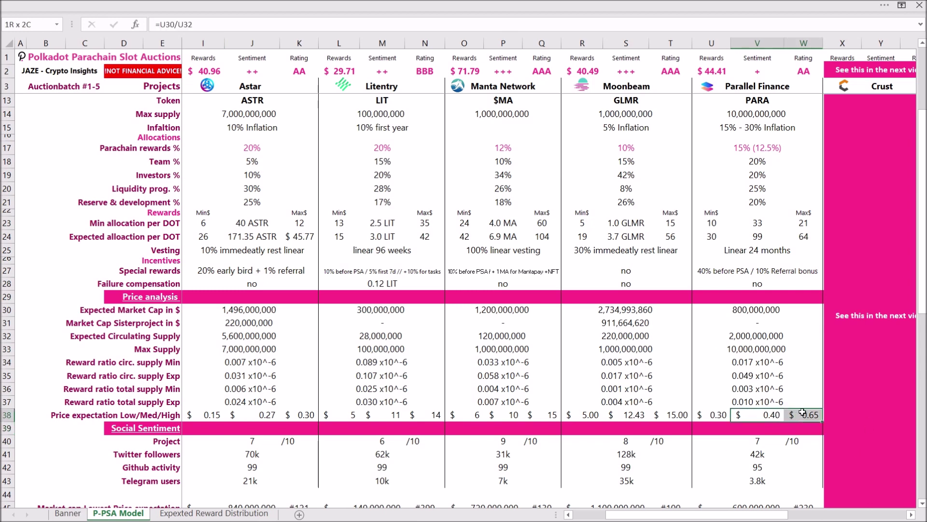
click(713, 415)
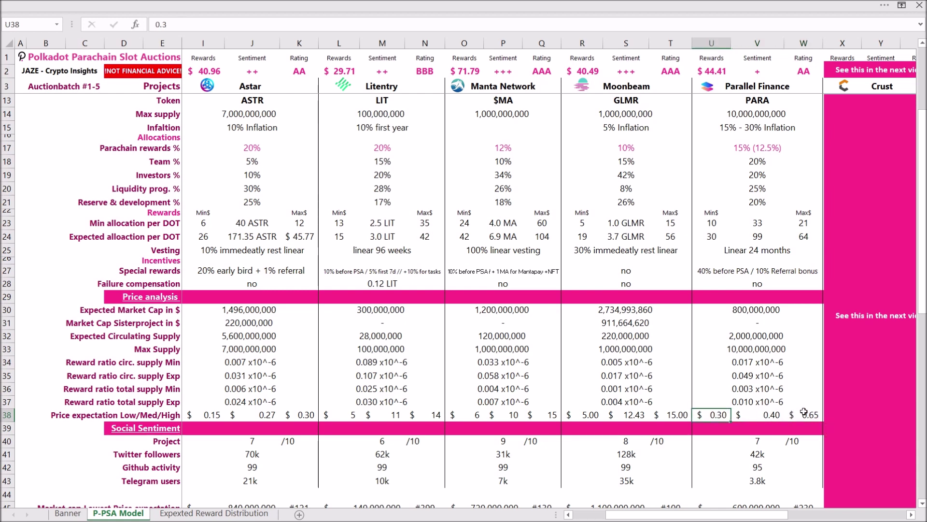
scroll(788, 421, down, 1)
scroll(791, 422, down, 1)
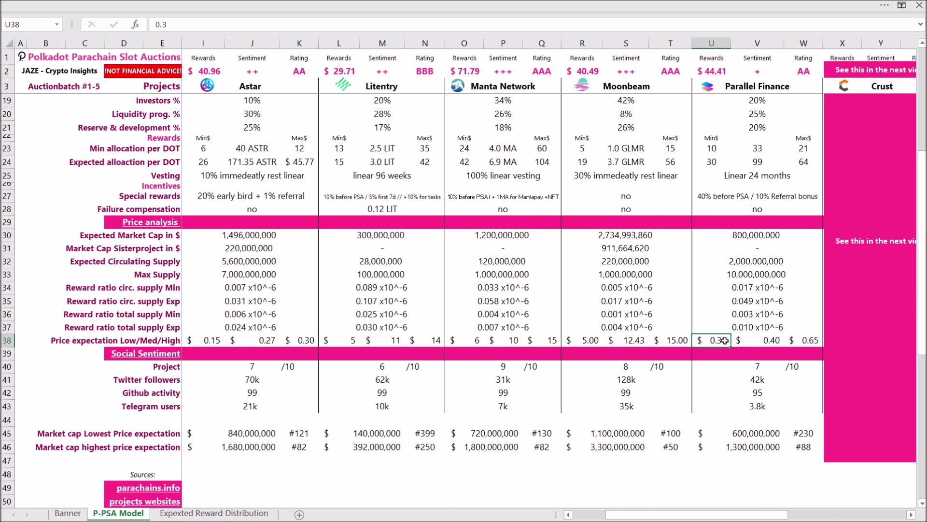
double_click(750, 449)
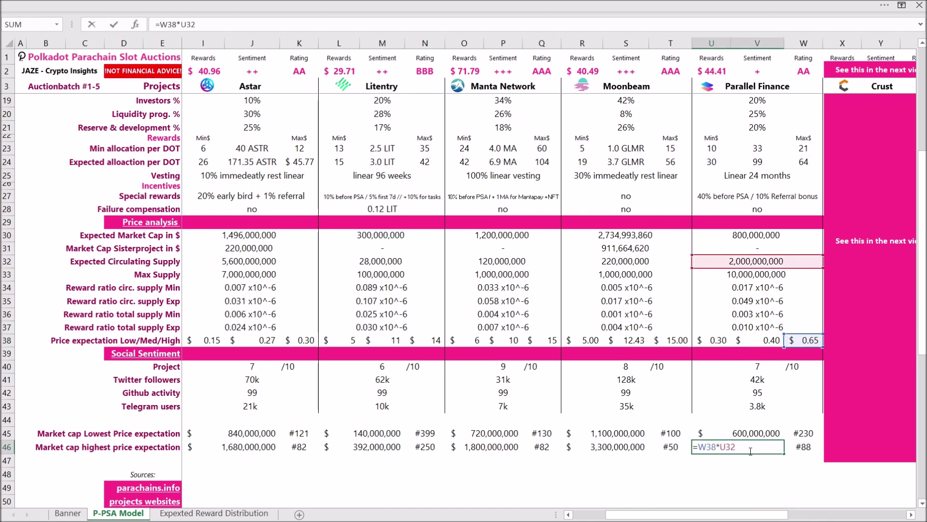
key(Escape)
click(779, 428)
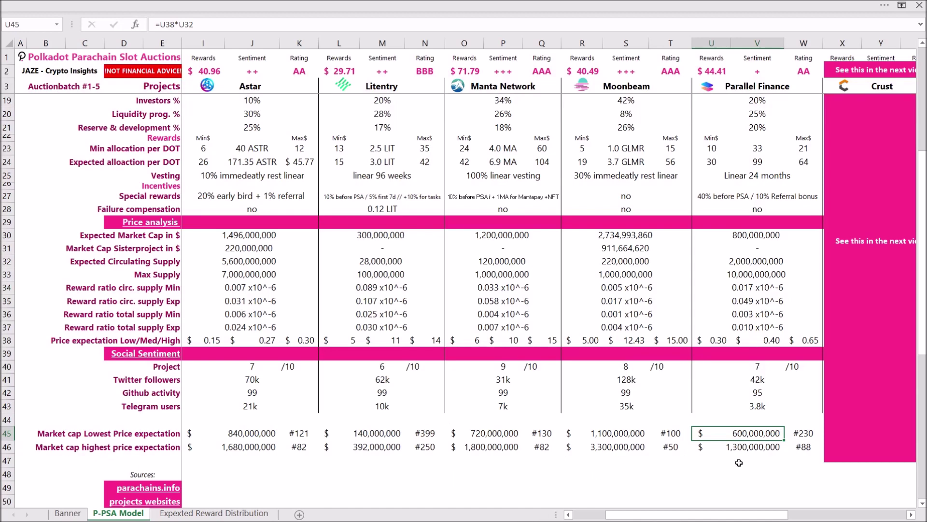
click(746, 448)
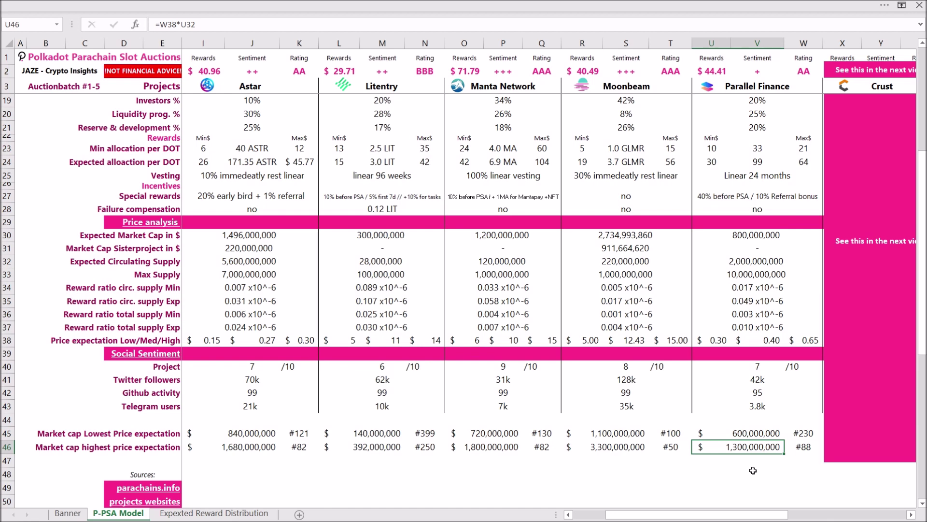
click(804, 452)
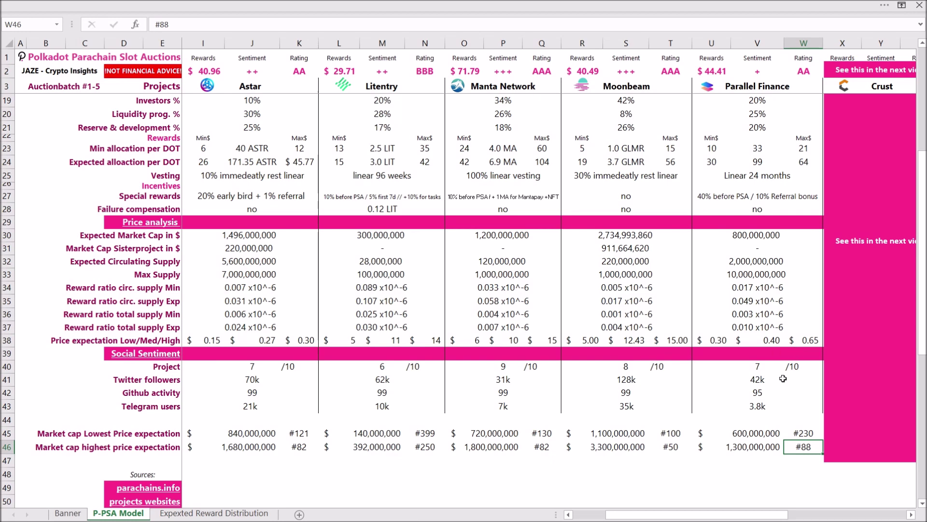
scroll(775, 360, up, 1)
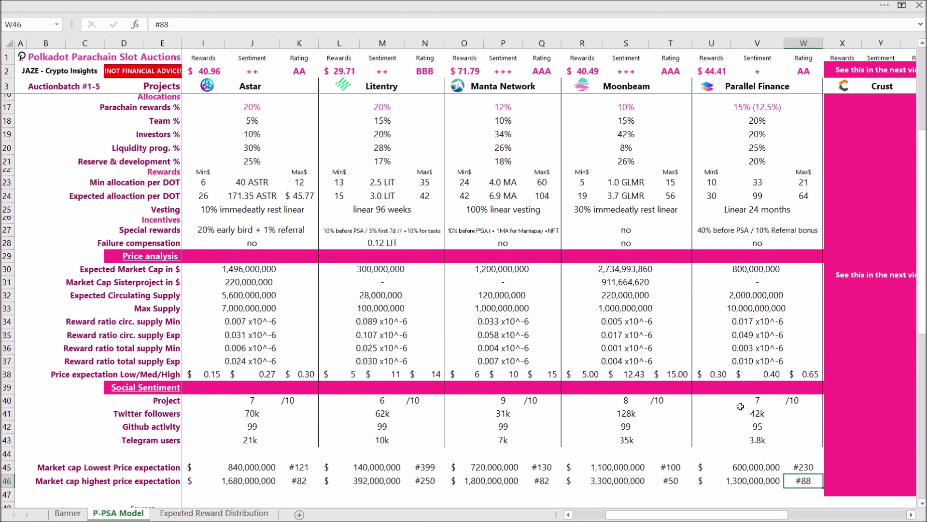
click(767, 379)
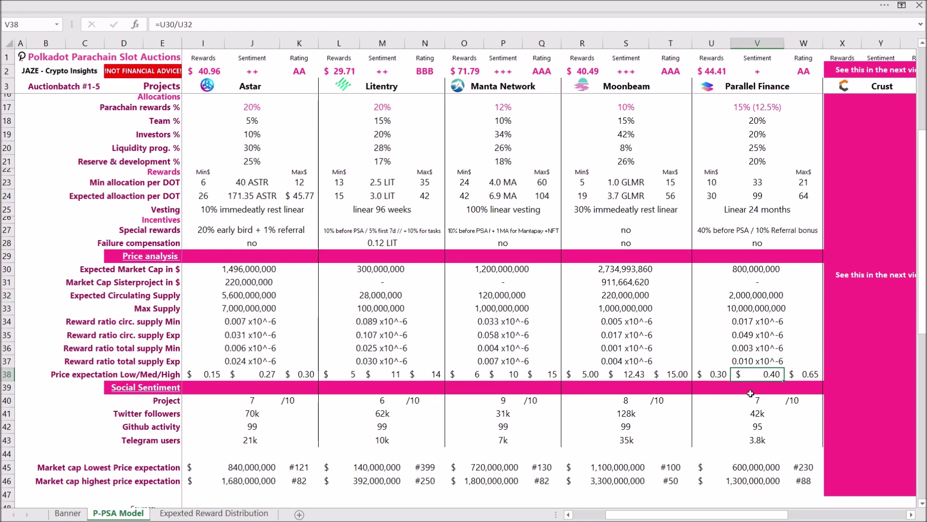
Review Parallel Finance's Twitter followers, Github activity, Telegram users and project score in the Social Sentiment section.
scroll(751, 393, up, 4)
scroll(710, 395, down, 4)
click(767, 411)
key(Down)
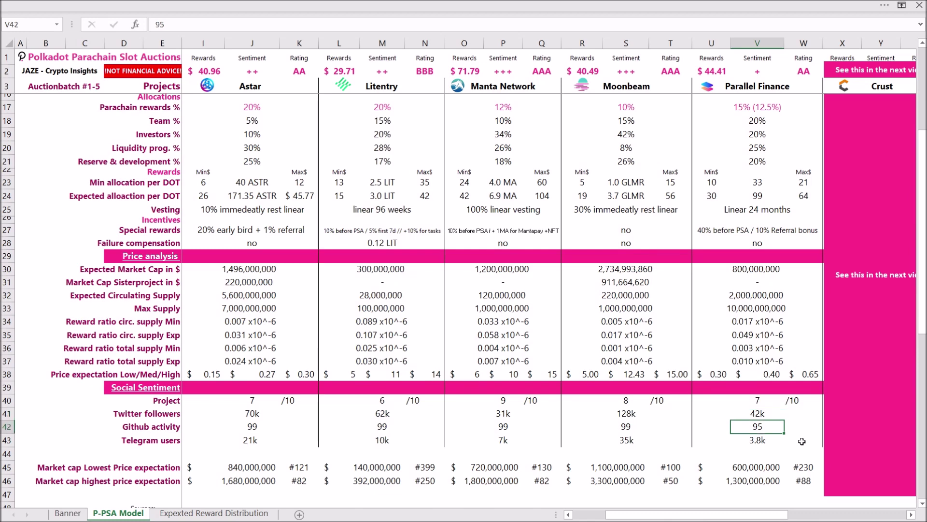
click(802, 441)
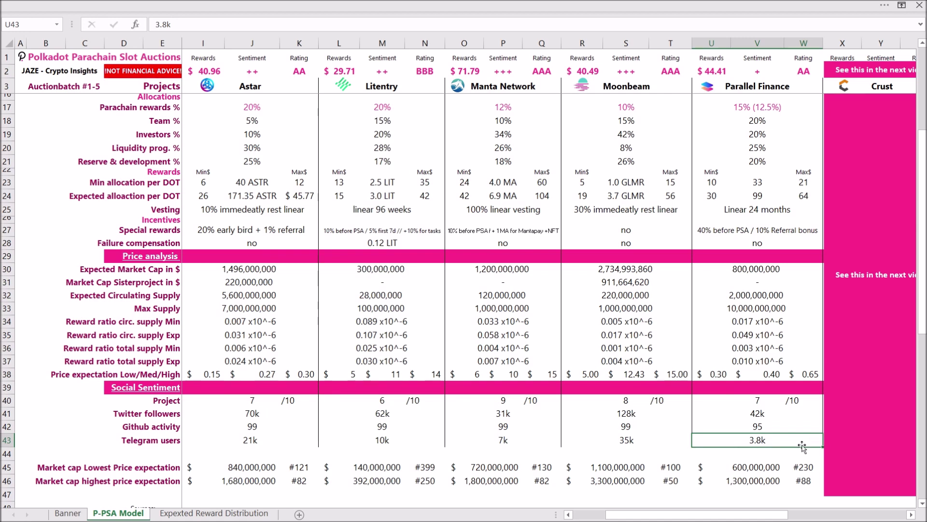
key(Up)
key(Up)
key(Up)
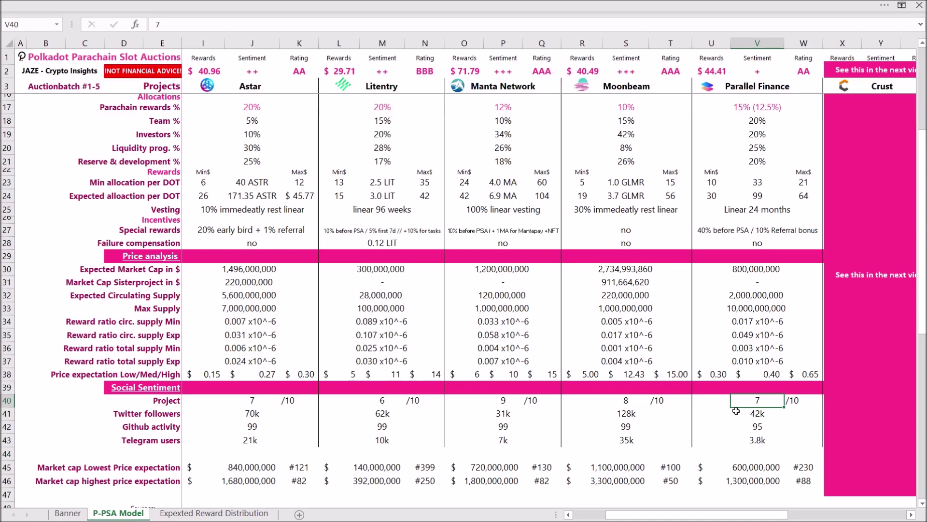
Weigh Parallel Finance's project score against its whole block of social sentiment figures and return to its fundamentals.
click(757, 427)
drag(757, 402, 759, 438)
click(759, 438)
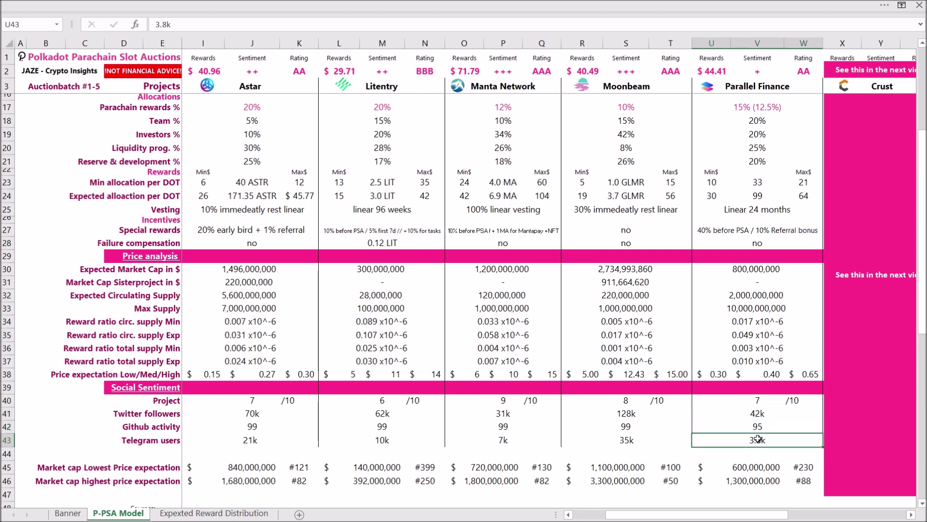
drag(708, 400, 794, 439)
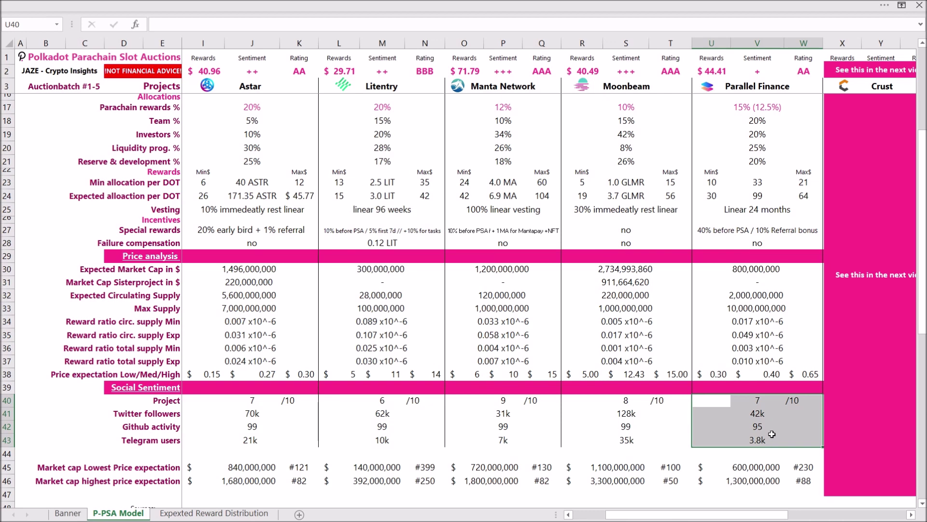
click(759, 401)
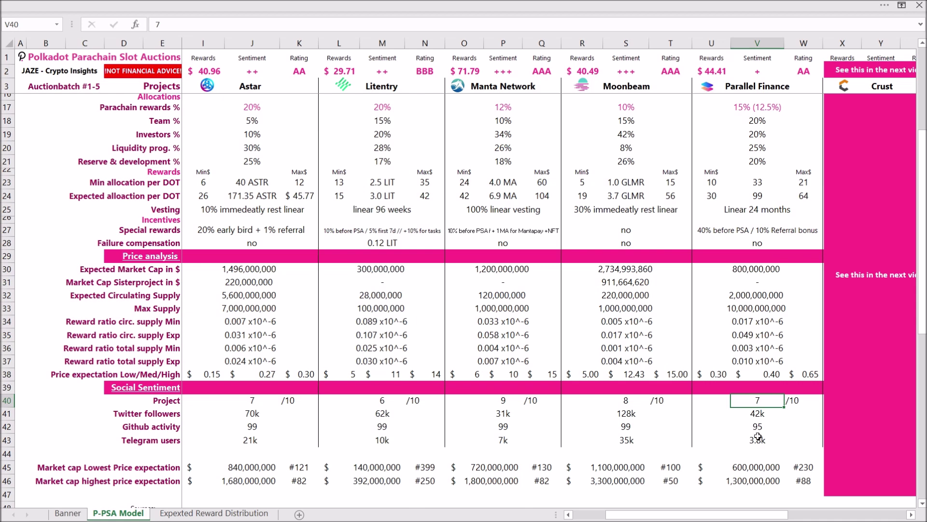
key(Down)
key(Down)
drag(760, 404, 759, 439)
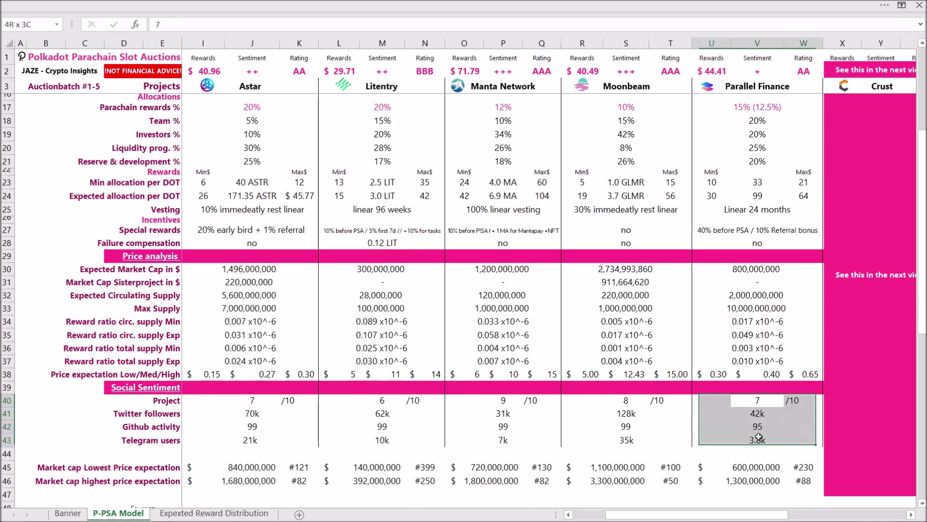
click(761, 402)
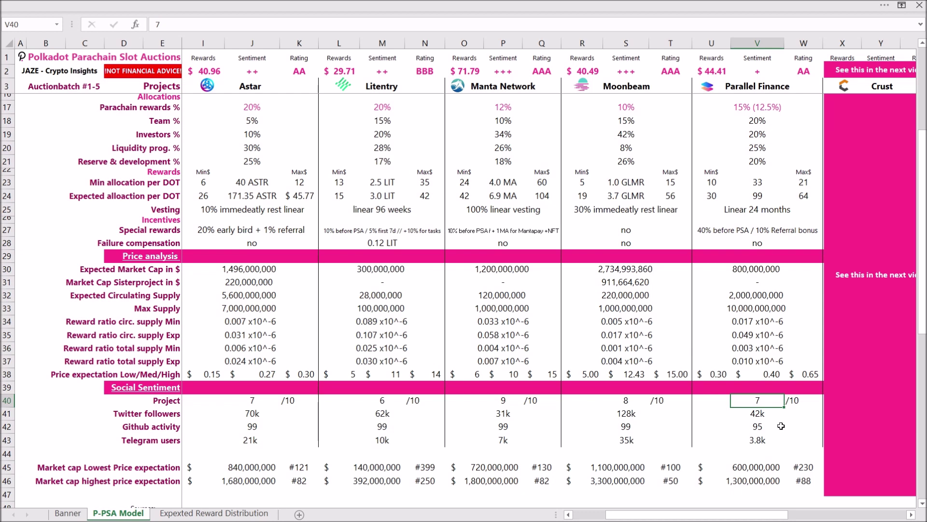
scroll(756, 429, up, 4)
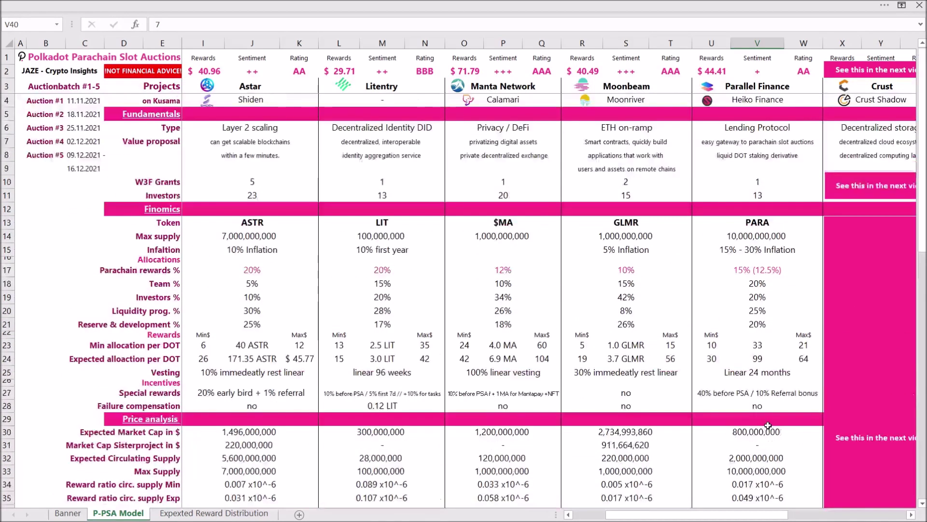
Check Parallel Finance's overall rewards figure and sentiment mark, and compare them with the other projects back to Acala.
click(721, 73)
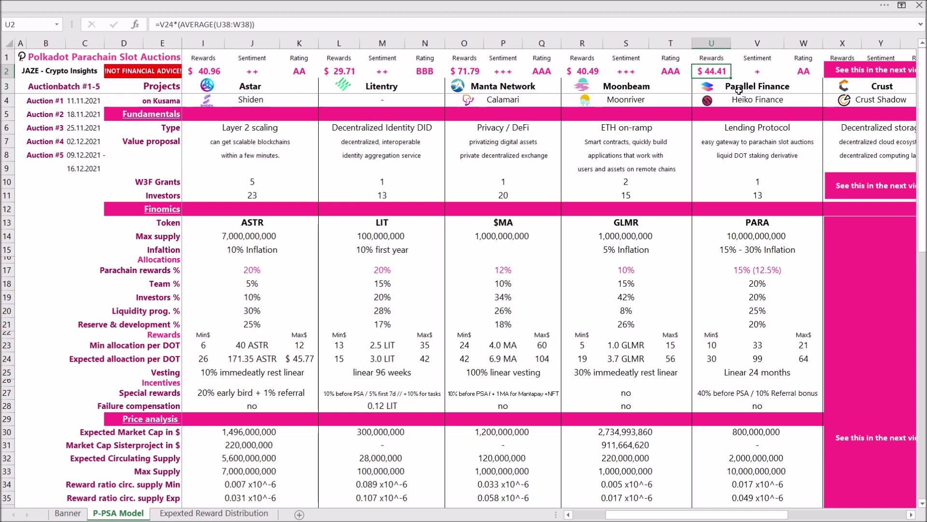
key(Right)
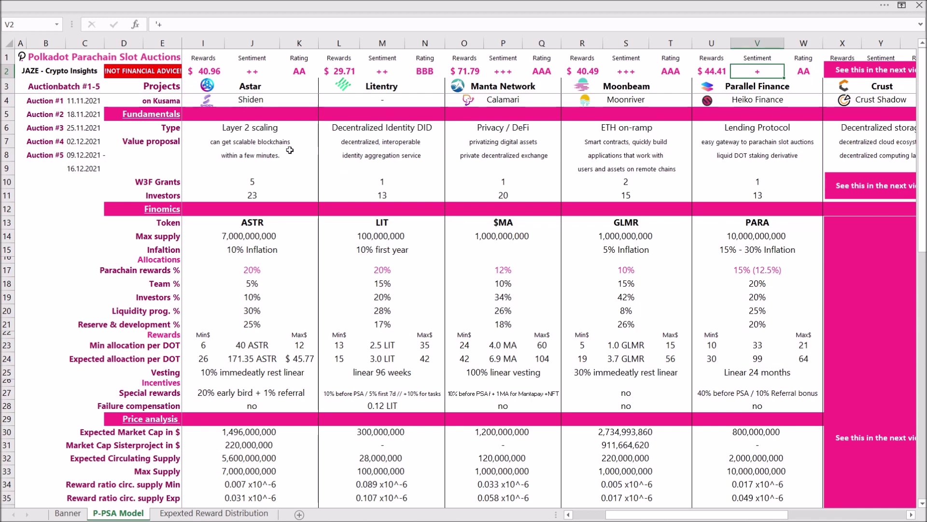
drag(678, 515, 645, 514)
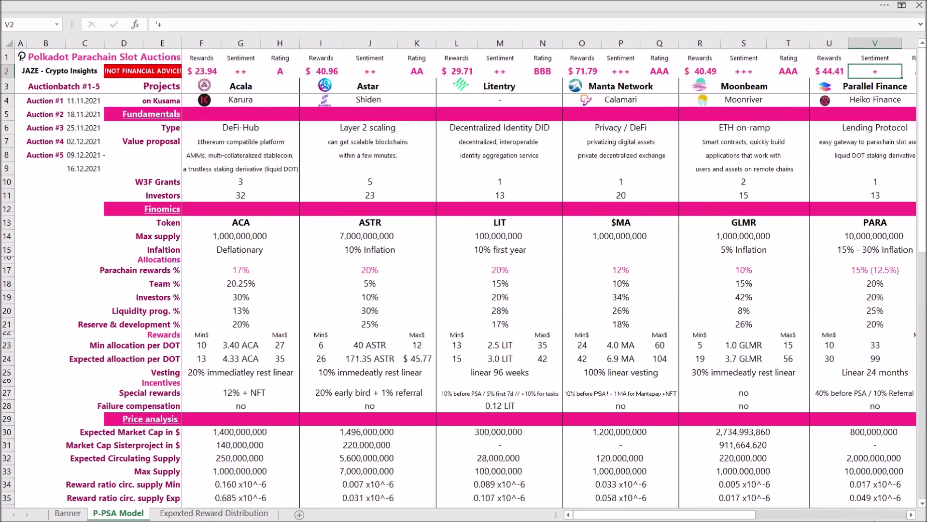
click(911, 515)
click(911, 515)
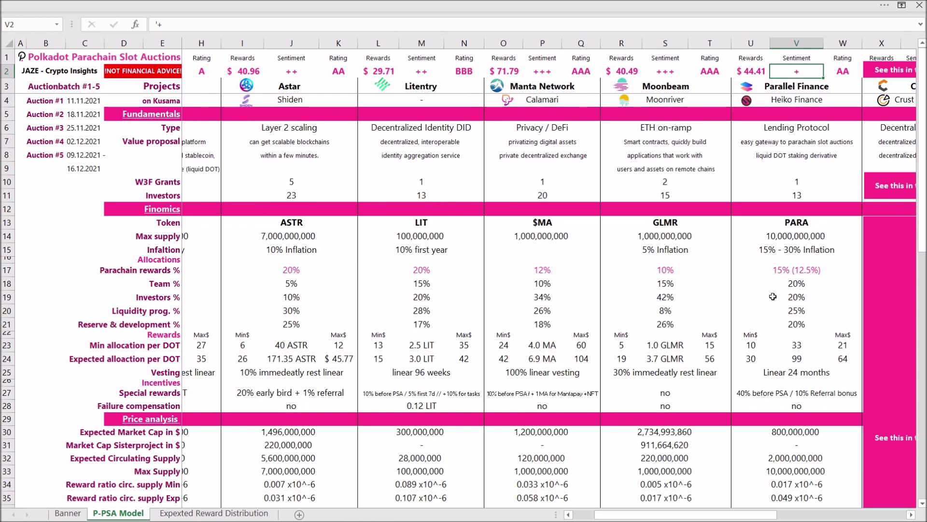
Go over Parallel Finance's fundamentals, finomics, price analysis and social sentiment once more and check its overall rating.
scroll(773, 296, down, 2)
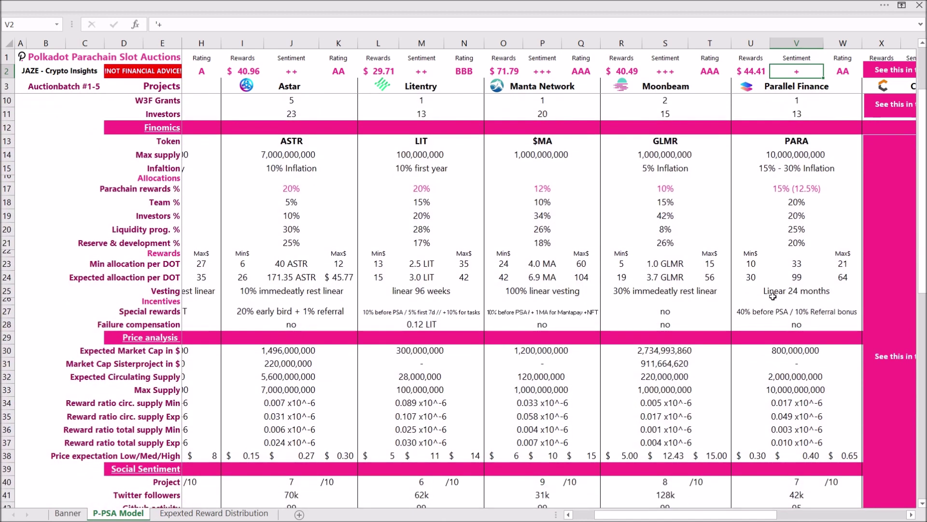
scroll(773, 297, down, 1)
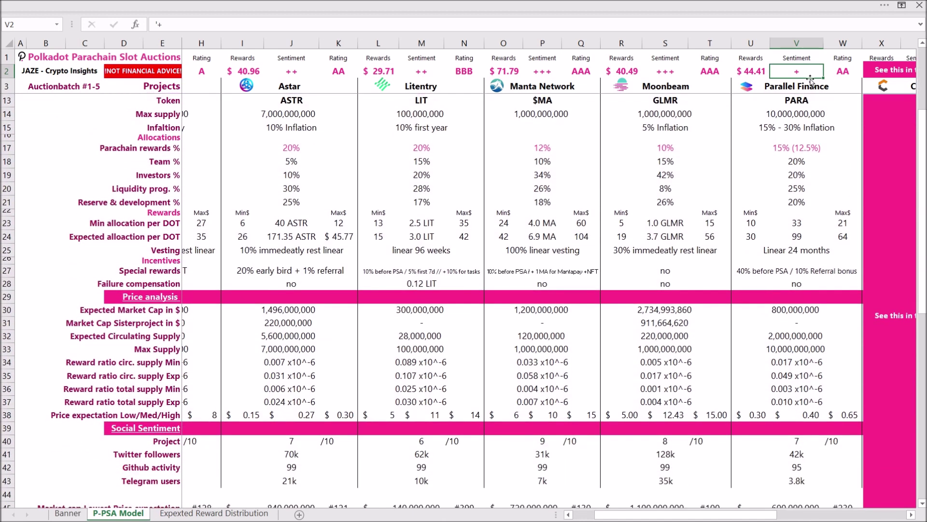
scroll(809, 119, up, 2)
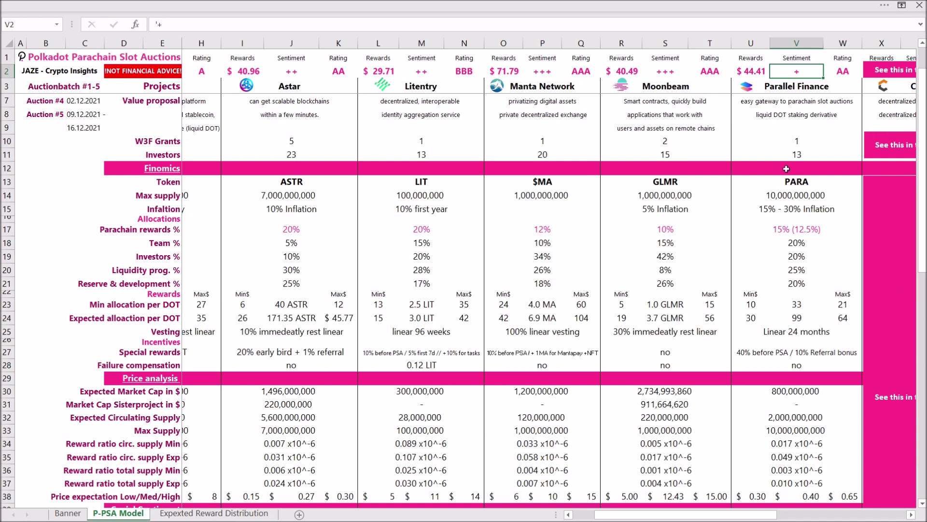
scroll(792, 172, down, 1)
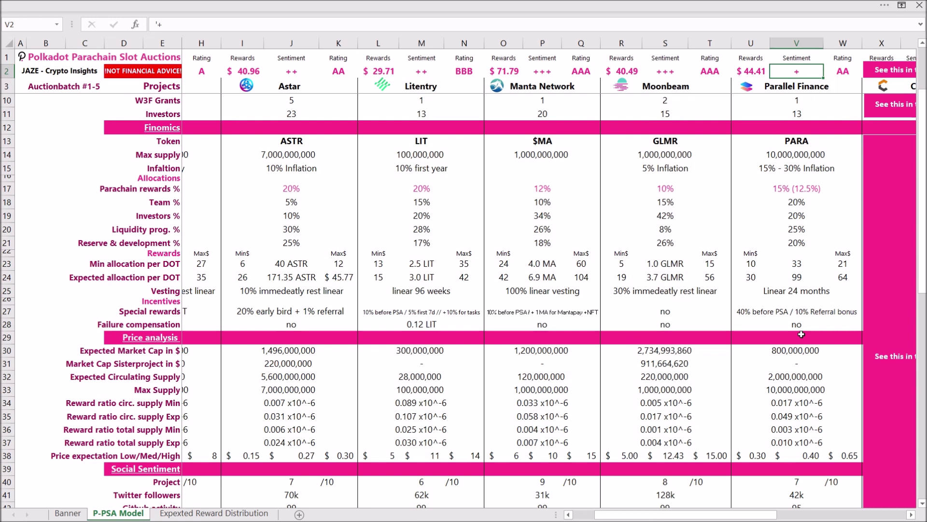
scroll(800, 381, up, 2)
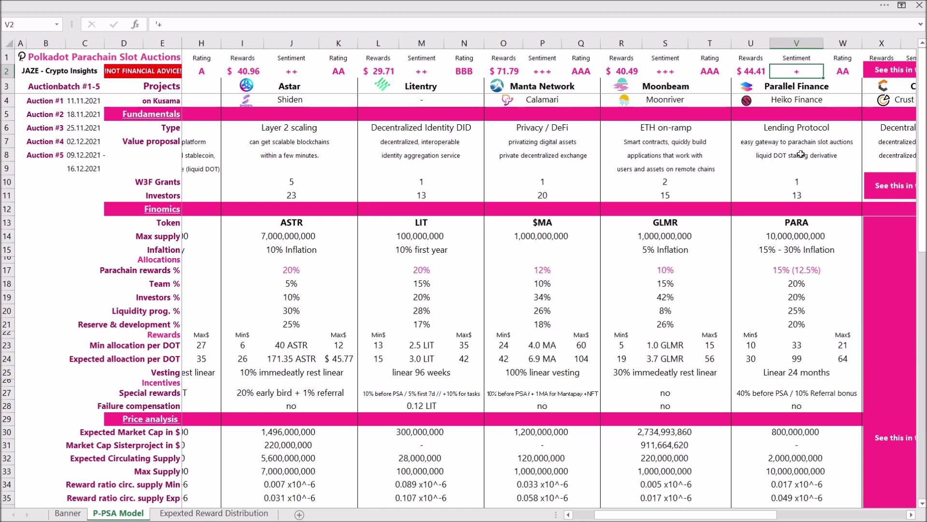
click(850, 71)
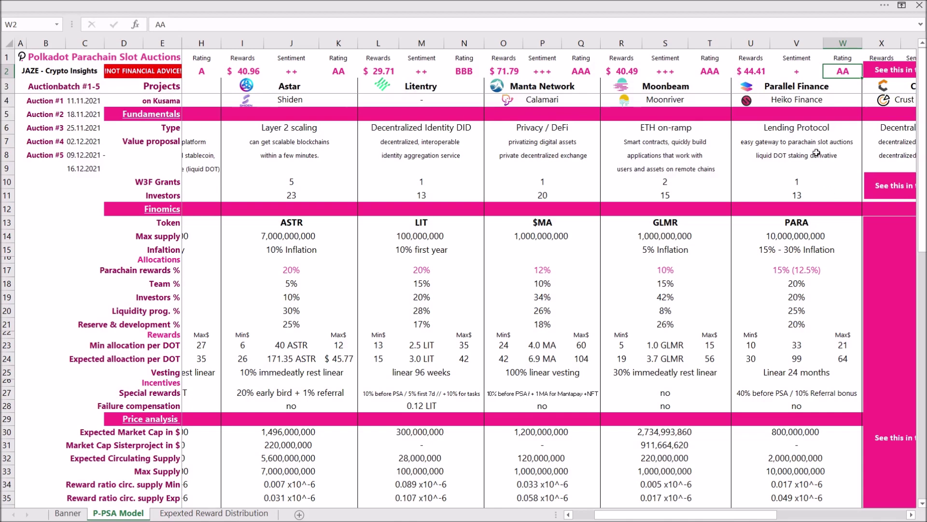